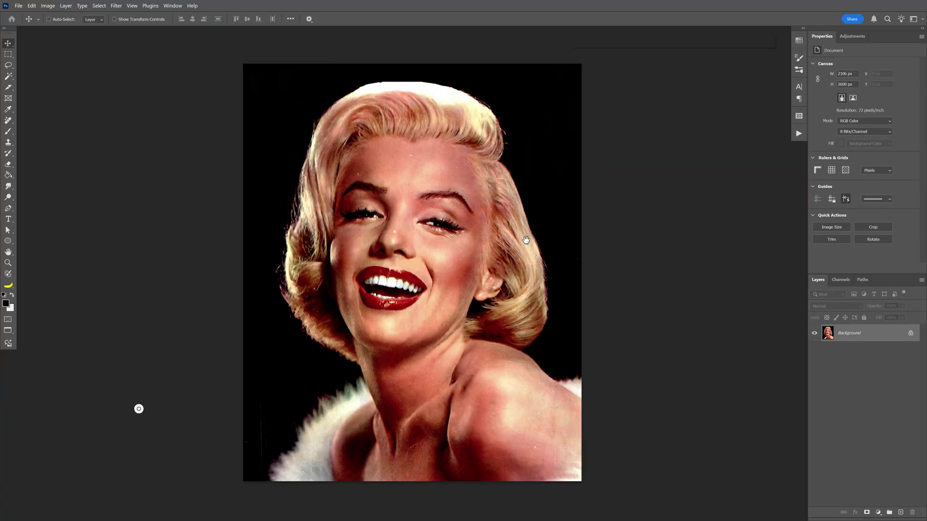
Step: Check the image size, then remove the portrait's black background with Remove background
{"action": "key", "text": "ctrl+alt+i"}
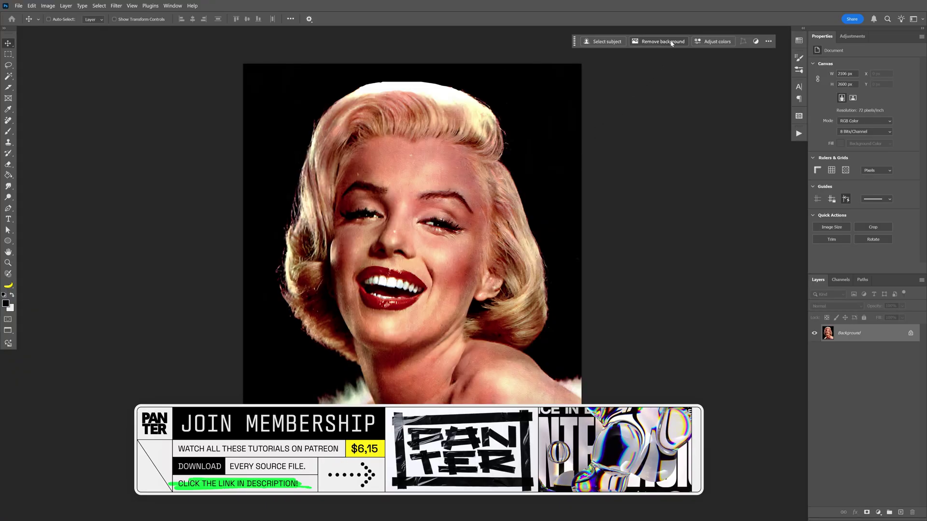
{"action": "left_click", "coordinate": [671, 42]}
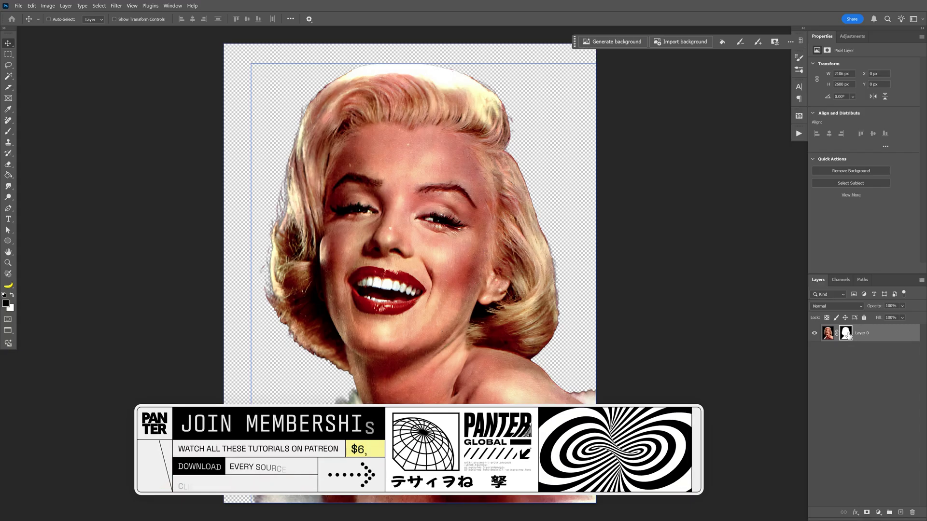
Step: Refine the subject's layer mask with Shift Edge at -100% to trim the light fringe
{"action": "left_click", "coordinate": [846, 333]}
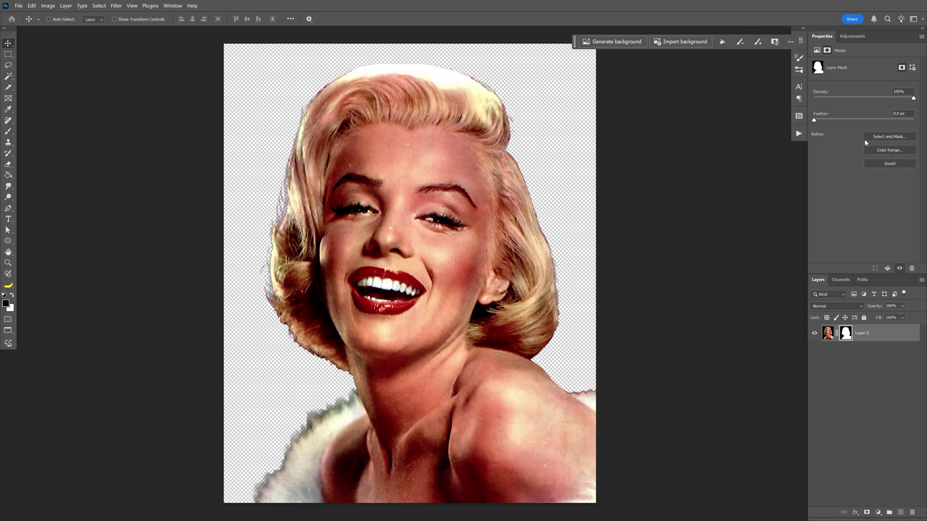
{"action": "left_click", "coordinate": [894, 138]}
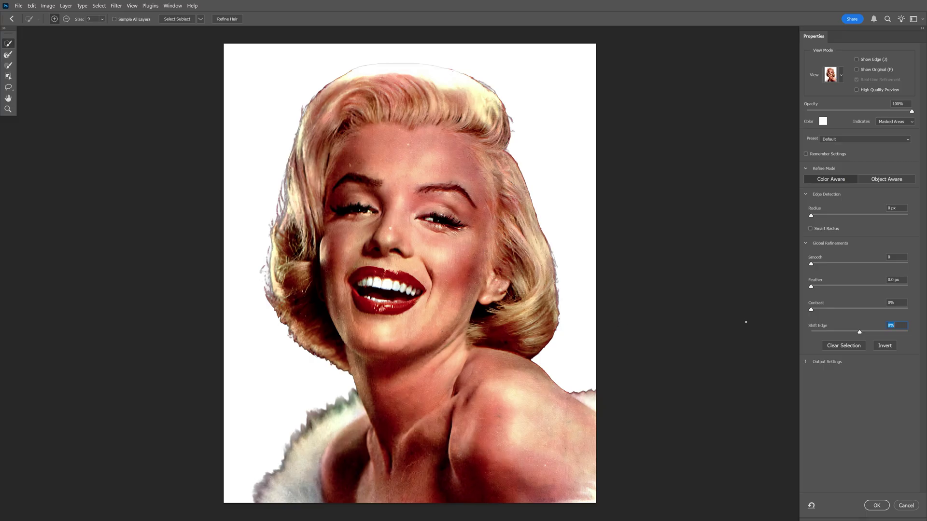
{"action": "left_click_drag", "start_coordinate": [860, 333], "coordinate": [768, 330]}
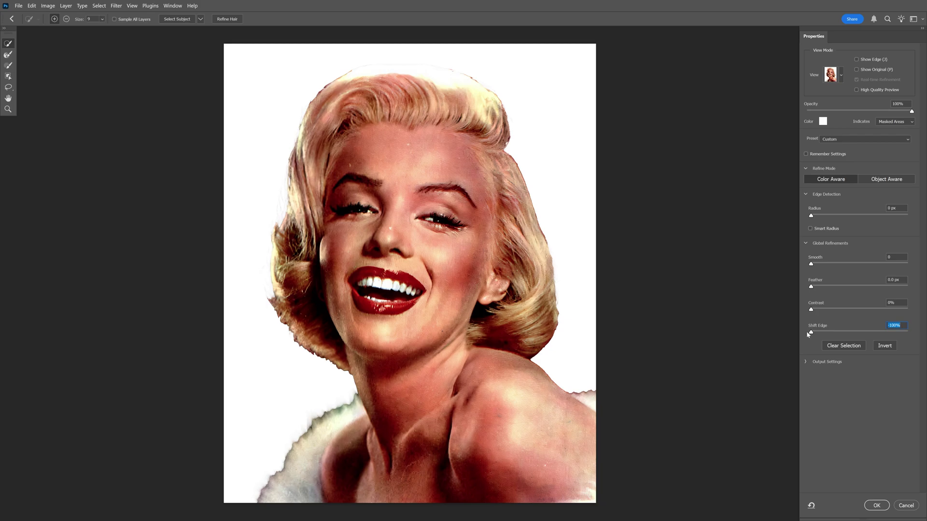
{"action": "left_click", "coordinate": [879, 509]}
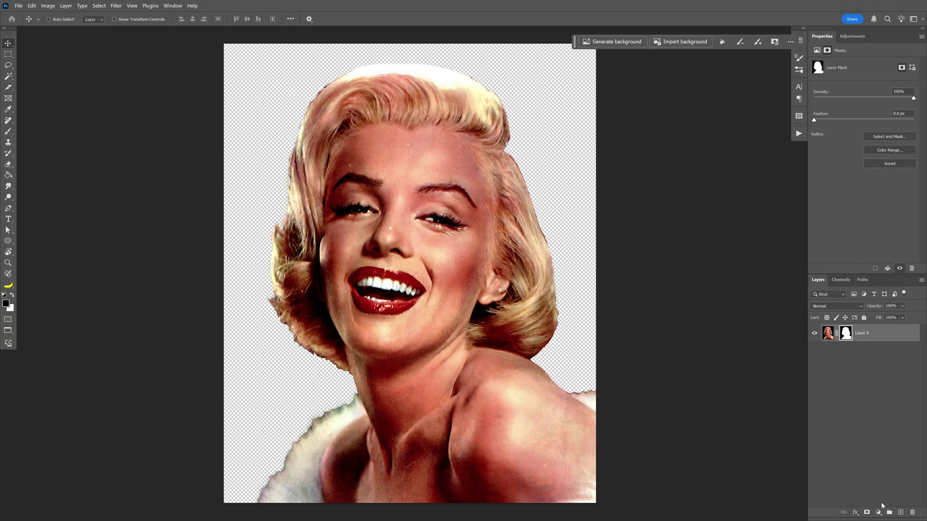
Step: Add a red Solid Color fill layer and place it beneath the portrait layer
{"action": "left_click", "coordinate": [880, 513]}
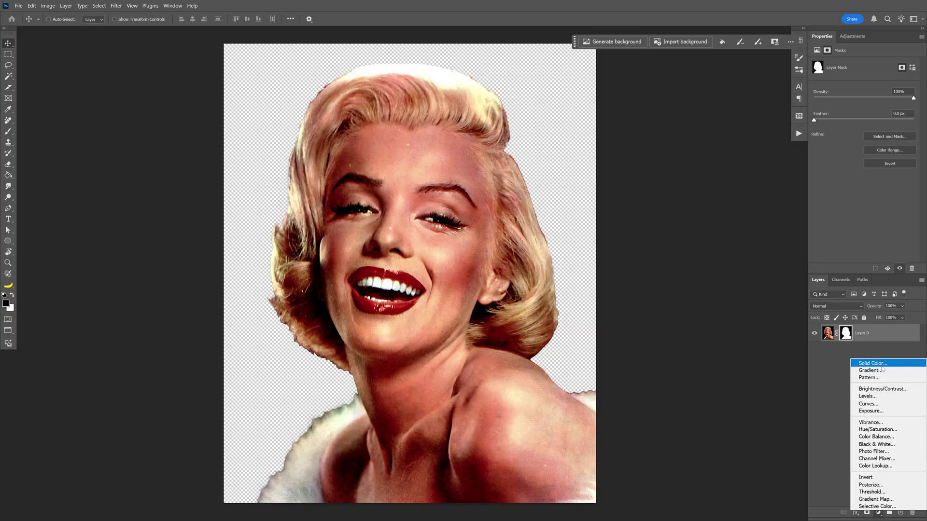
{"action": "left_click", "coordinate": [879, 364]}
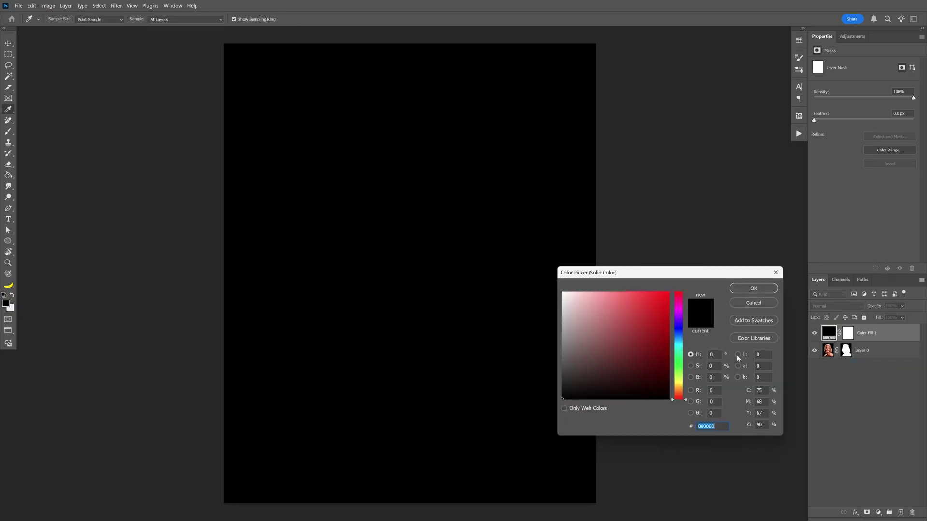
{"action": "left_click_drag", "start_coordinate": [656, 325], "coordinate": [651, 319]}
{"action": "left_click", "coordinate": [753, 289]}
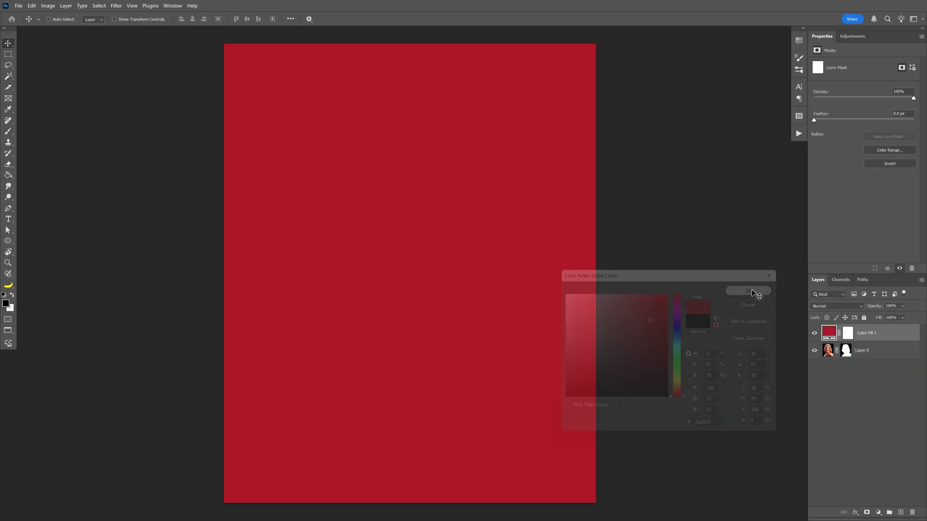
{"action": "left_click_drag", "start_coordinate": [875, 335], "coordinate": [874, 361]}
{"action": "left_click", "coordinate": [868, 334]}
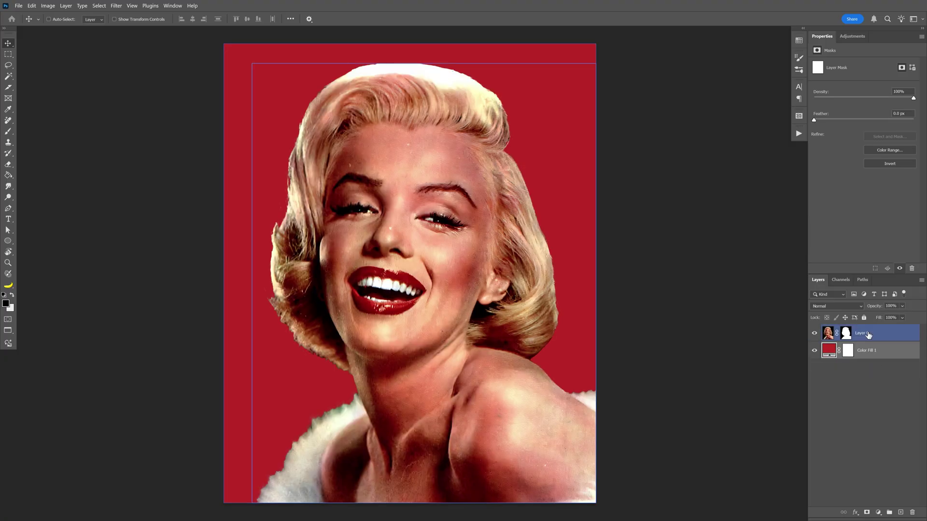
Step: Rename Layer 0 to 'Subject' and convert it to a smart object
{"action": "double_click", "coordinate": [864, 333]}
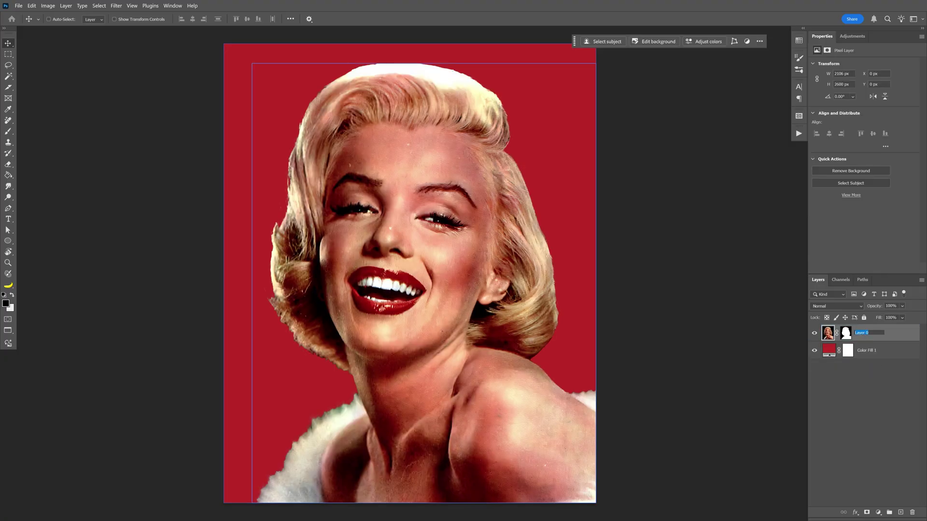
{"action": "type", "text": "Subject"}
{"action": "key", "text": "Return"}
{"action": "right_click", "coordinate": [865, 334]}
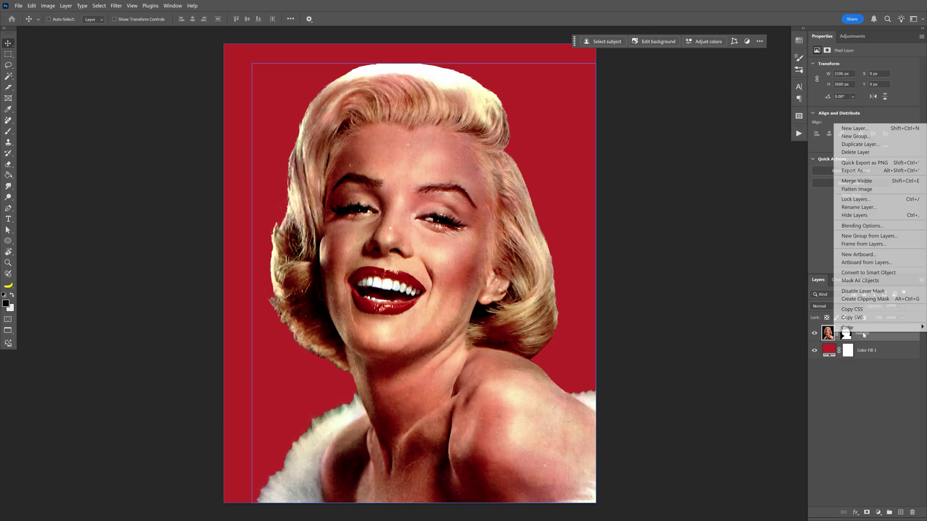
{"action": "left_click", "coordinate": [868, 273]}
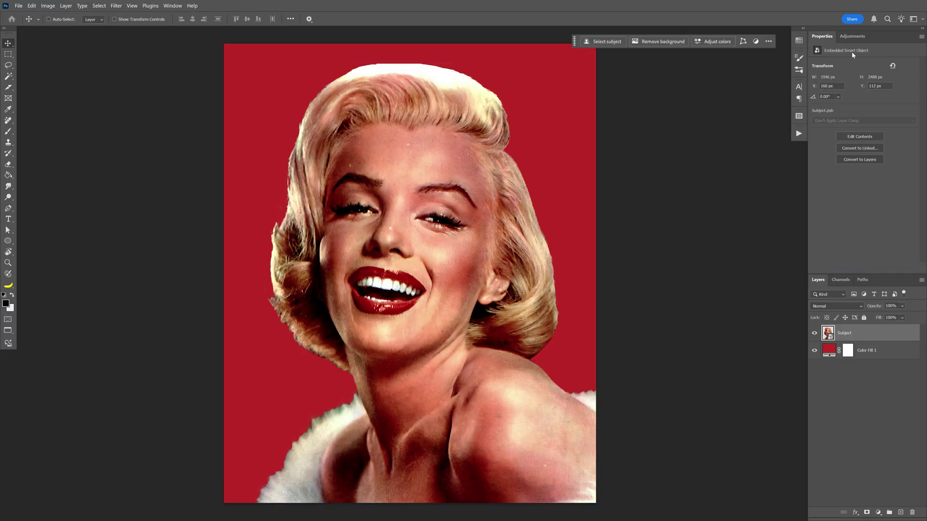
Step: Add a Hue/Saturation adjustment with Saturation at -100 to make everything grayscale
{"action": "left_click", "coordinate": [861, 39]}
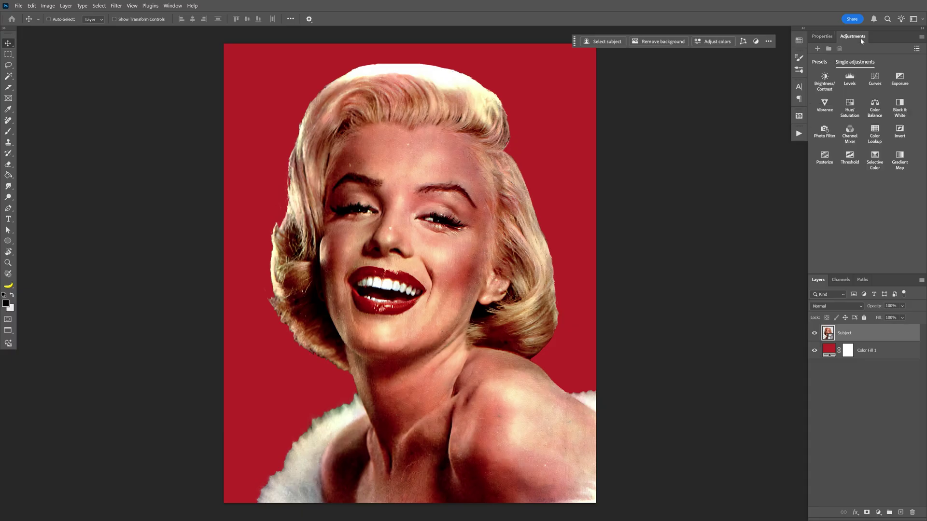
{"action": "left_click", "coordinate": [850, 107]}
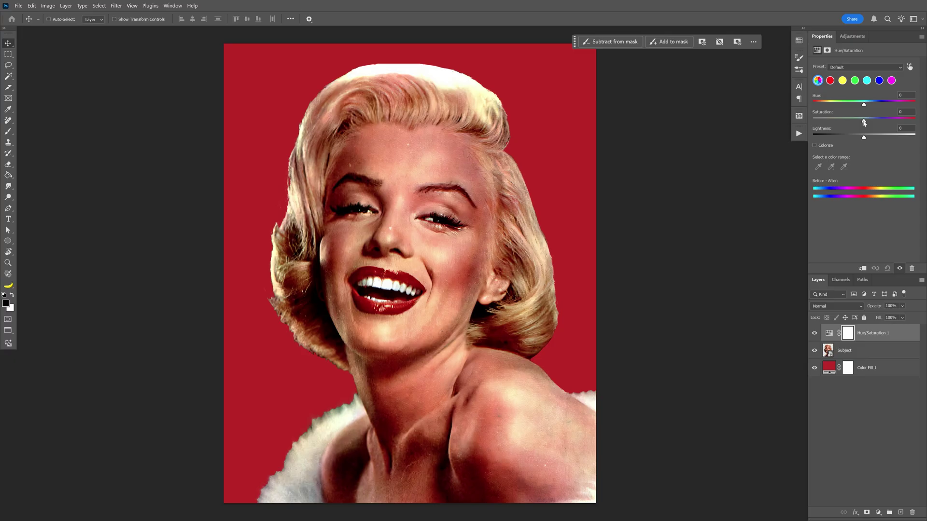
{"action": "left_click_drag", "start_coordinate": [864, 123], "coordinate": [814, 121]}
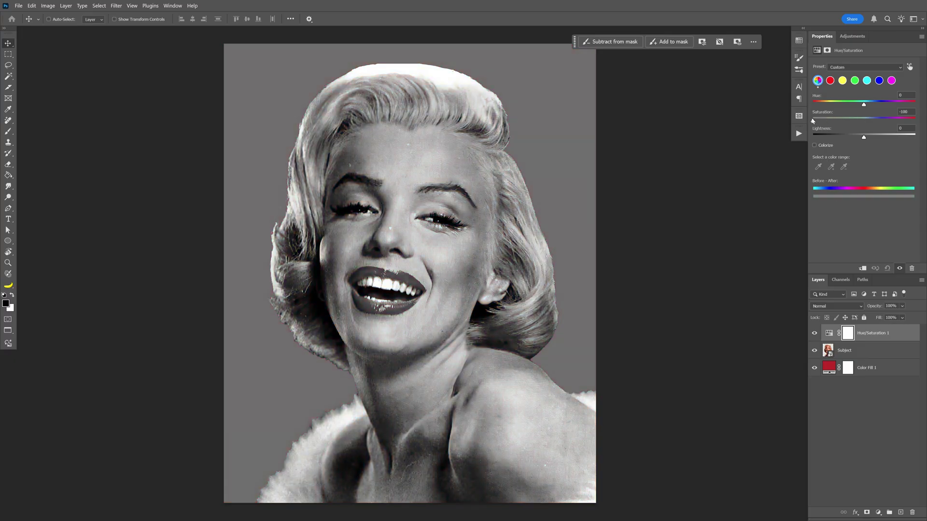
Step: Duplicate the red Color Fill 1, move the copy to the top, and set it to Hard Mix
{"action": "left_click", "coordinate": [888, 371]}
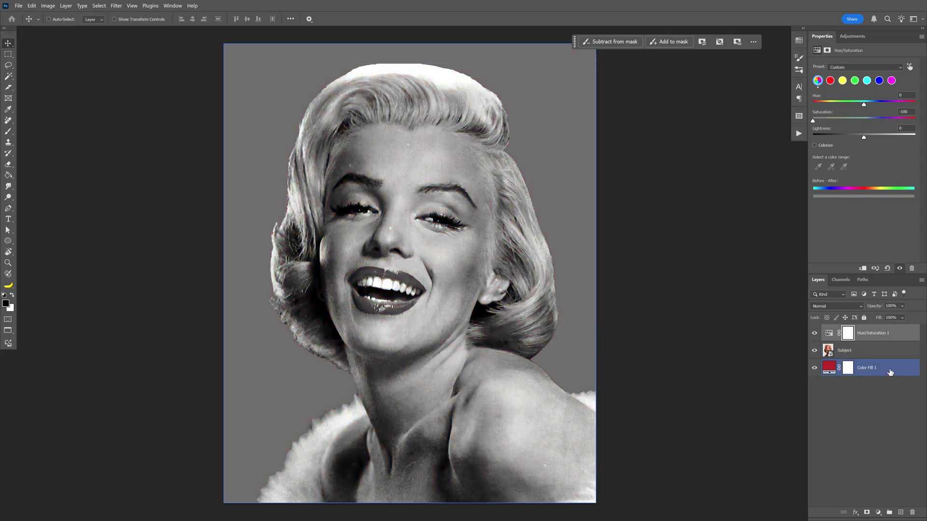
{"action": "key", "text": "ctrl"}
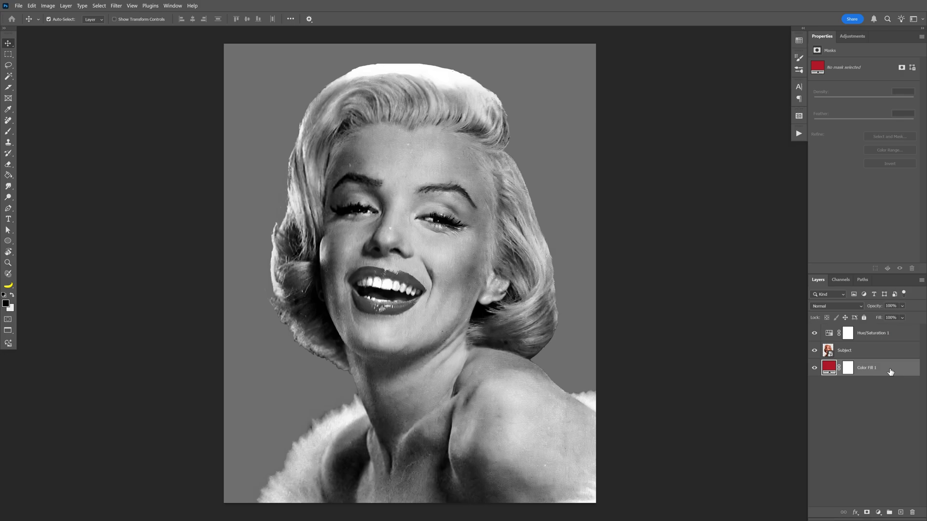
{"action": "key", "text": "ctrl+j"}
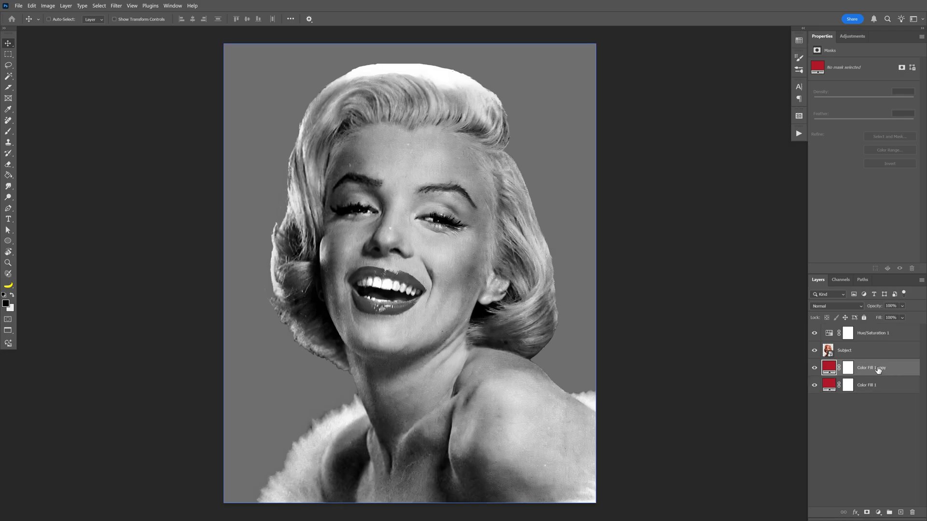
{"action": "key", "text": "ctrl+bracketright"}
{"action": "key", "text": "ctrl+bracketright"}
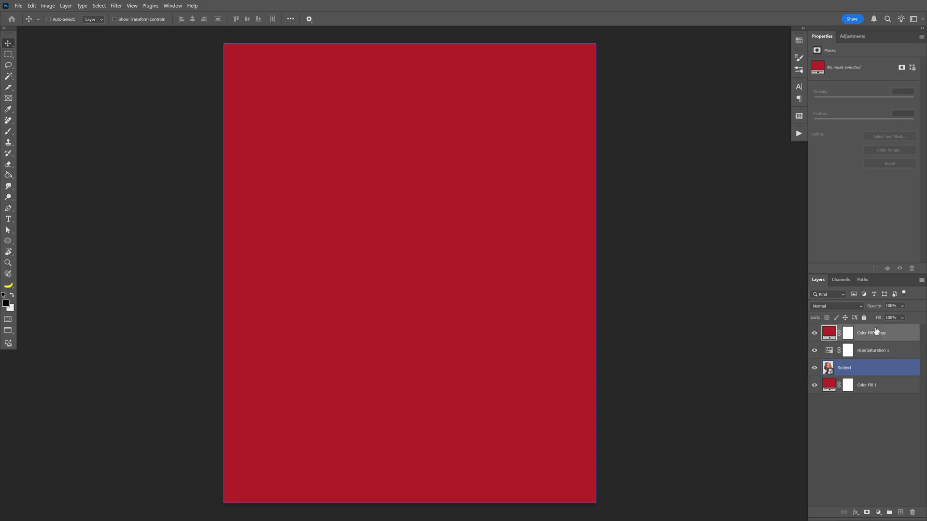
{"action": "left_click", "coordinate": [836, 307]}
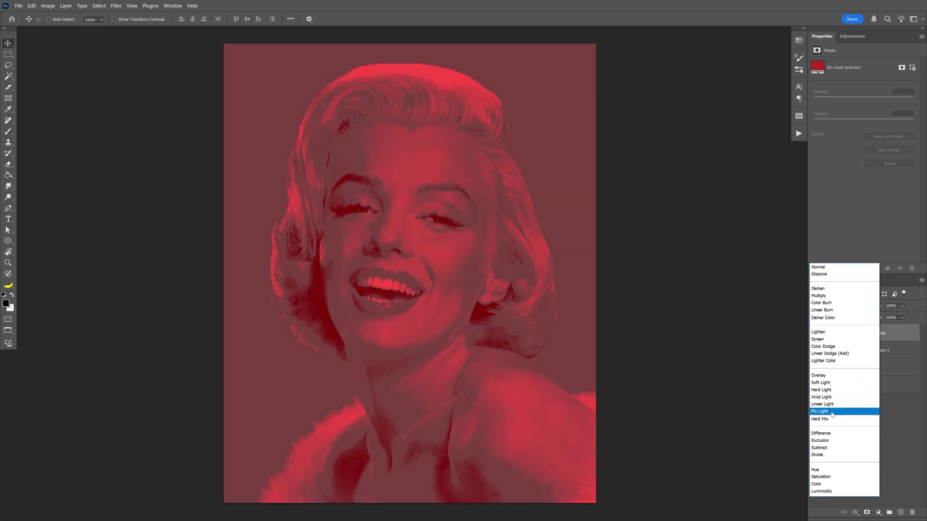
{"action": "left_click", "coordinate": [830, 420]}
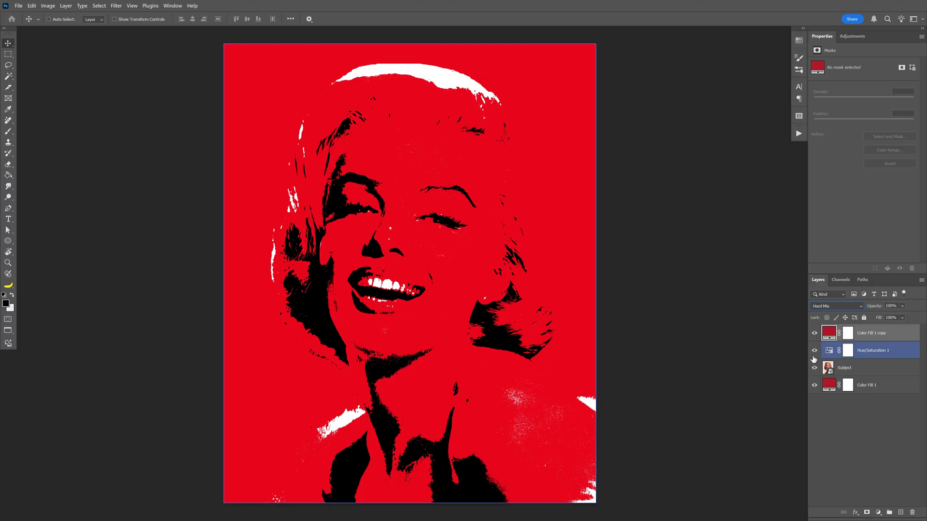
Step: Change the top fill copy's colour to purple #8245c1
{"action": "double_click", "coordinate": [832, 333]}
{"action": "left_click", "coordinate": [681, 322]}
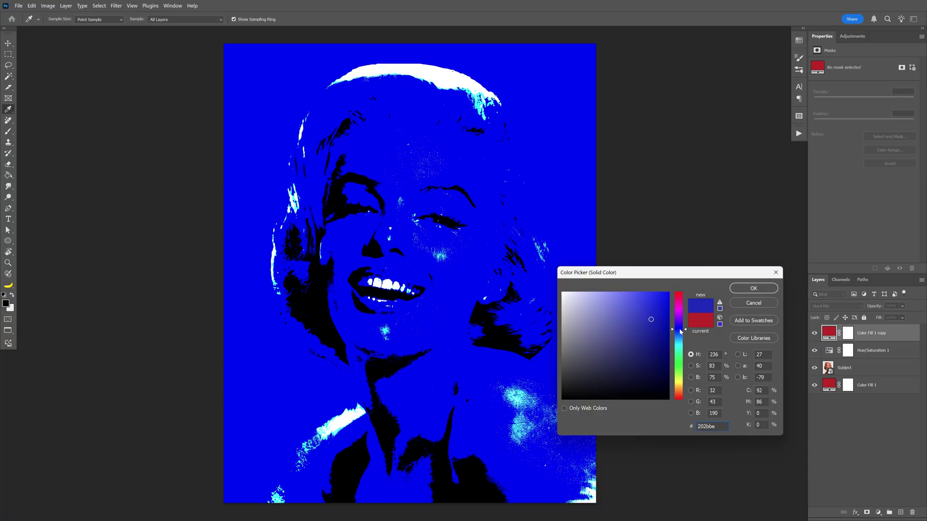
{"action": "mouse_move", "coordinate": [682, 324]}
{"action": "left_mouse_down"}
{"action": "mouse_move", "coordinate": [630, 310]}
{"action": "mouse_move", "coordinate": [631, 318]}
{"action": "left_mouse_up"}
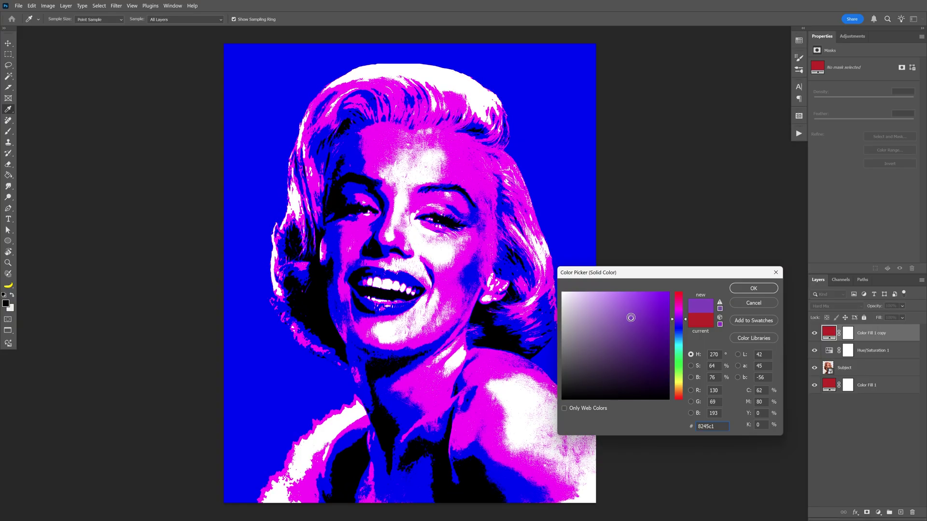
{"action": "left_click", "coordinate": [752, 289]}
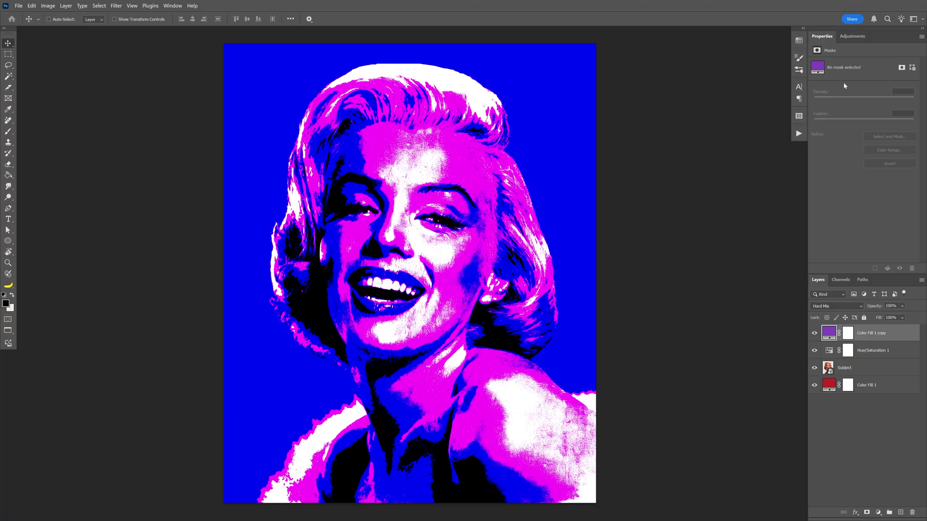
{"action": "left_click", "coordinate": [853, 38]}
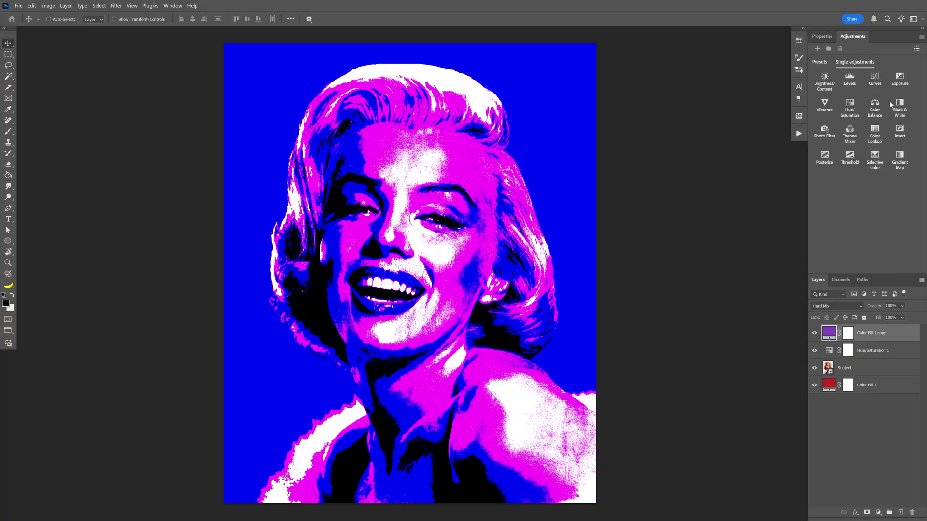
Step: Add a Black & White adjustment layer and toggle its visibility to compare
{"action": "left_click", "coordinate": [902, 113]}
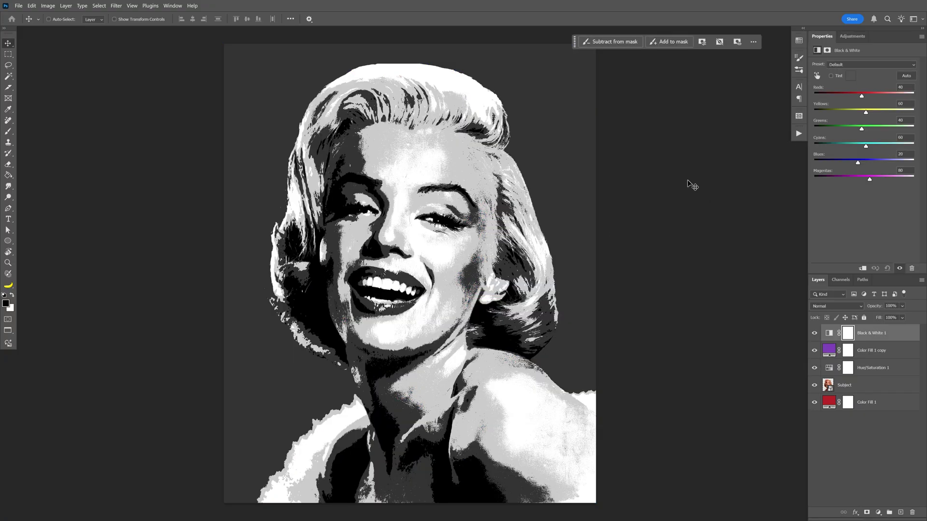
{"action": "key", "text": "ctrl+plus"}
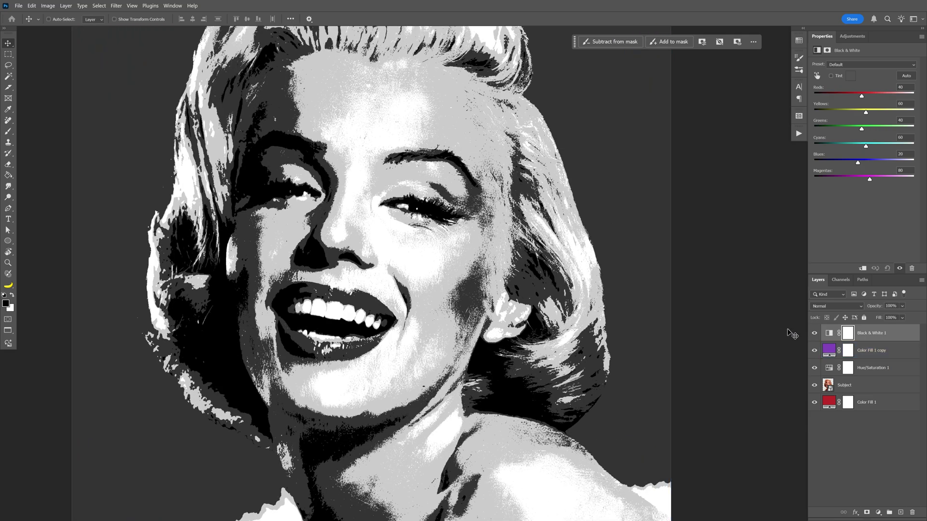
{"action": "left_click", "coordinate": [815, 334]}
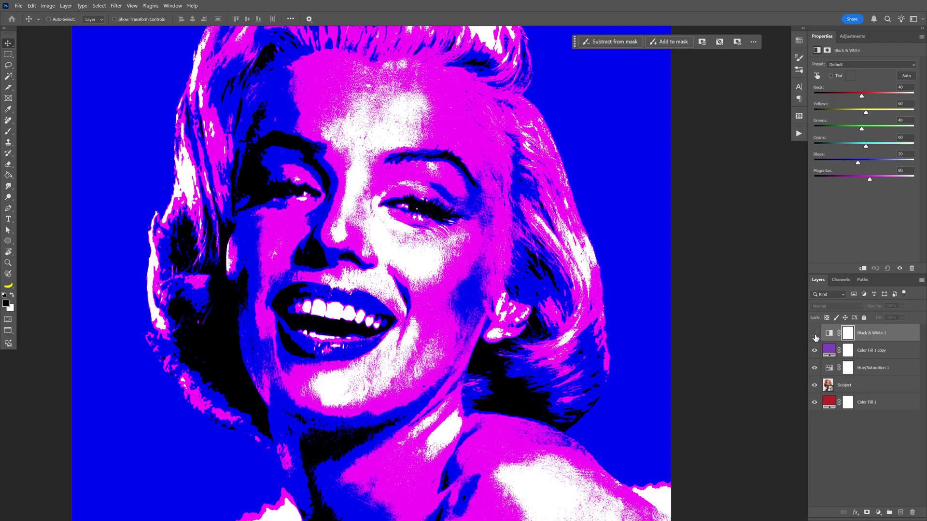
{"action": "left_click", "coordinate": [815, 334]}
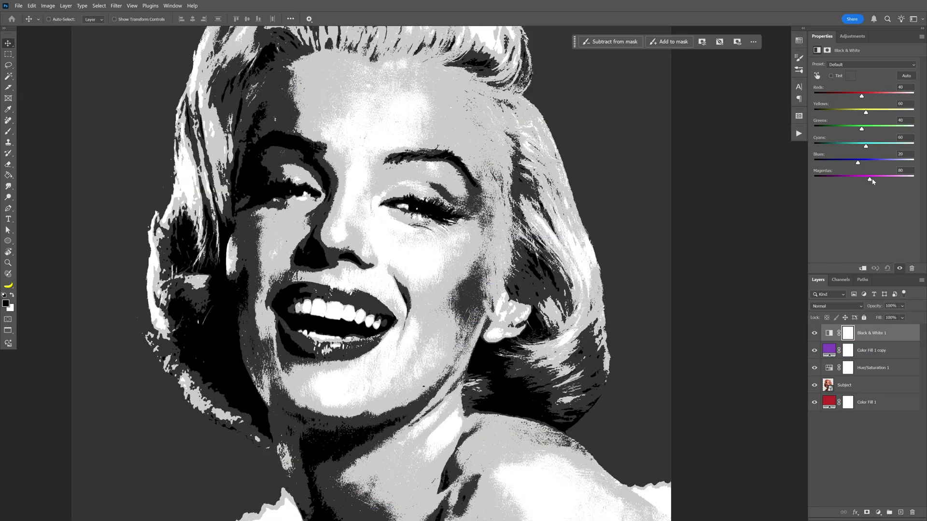
Step: Set the Black & White Magentas to 60 and Blues to 30
{"action": "left_click_drag", "start_coordinate": [871, 179], "coordinate": [867, 181]}
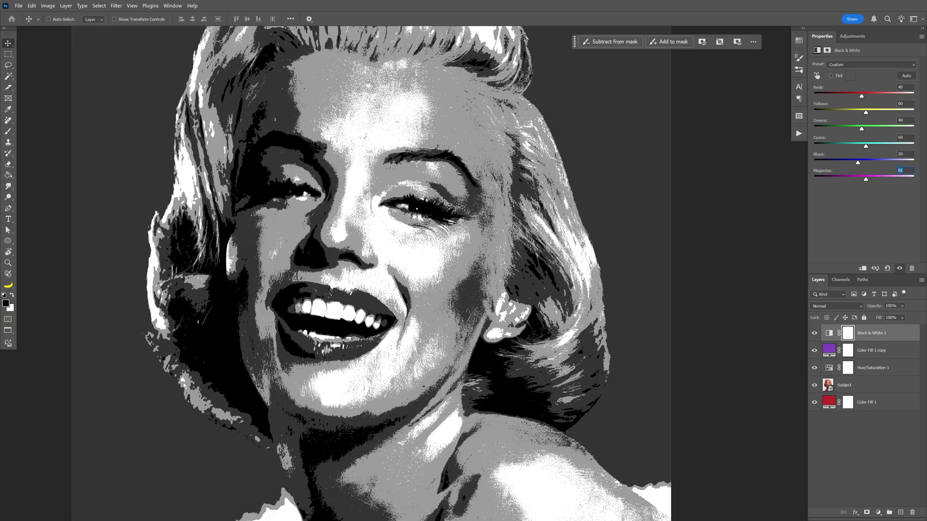
{"action": "type", "text": "60"}
{"action": "left_click_drag", "start_coordinate": [859, 163], "coordinate": [860, 163]}
{"action": "key", "text": "shift+Tab"}
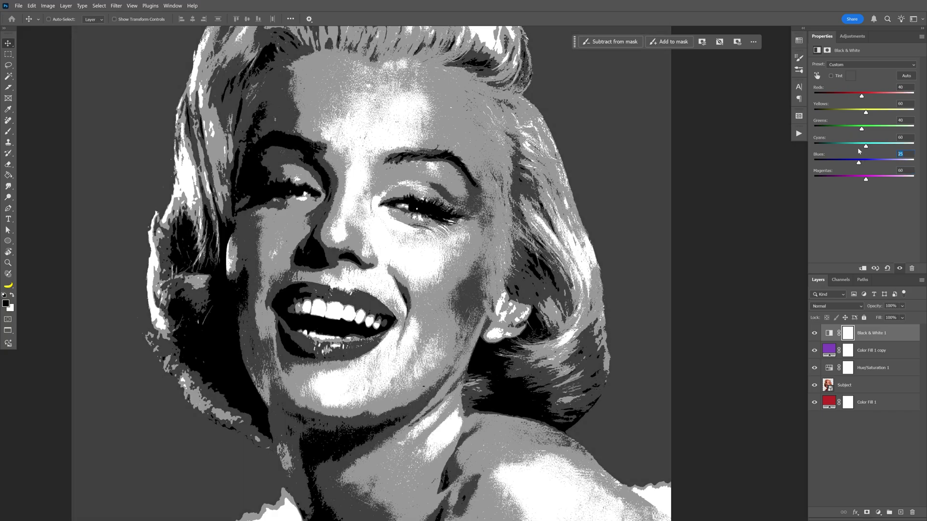
{"action": "key", "text": "ctrl+0"}
{"action": "type", "text": "30"}
{"action": "key", "text": "Tab"}
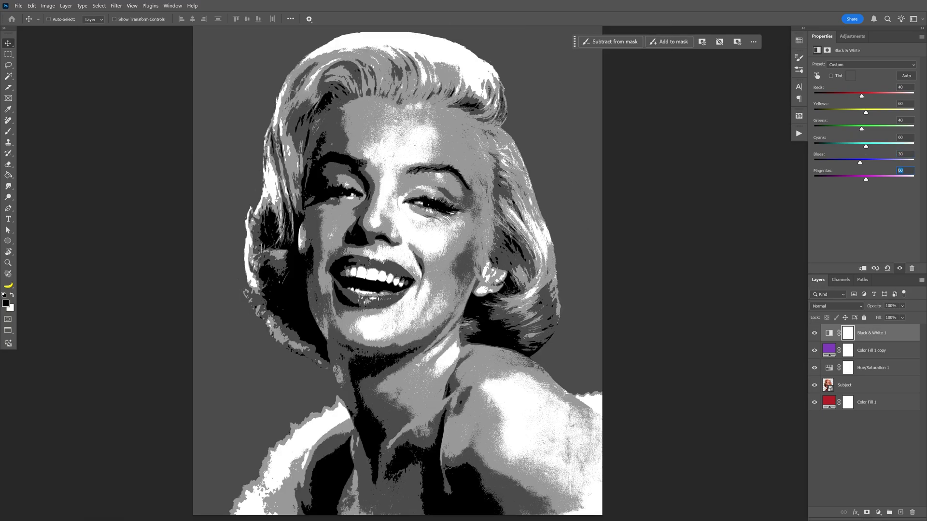
{"action": "key", "text": "Tab"}
{"action": "left_click", "coordinate": [853, 36]}
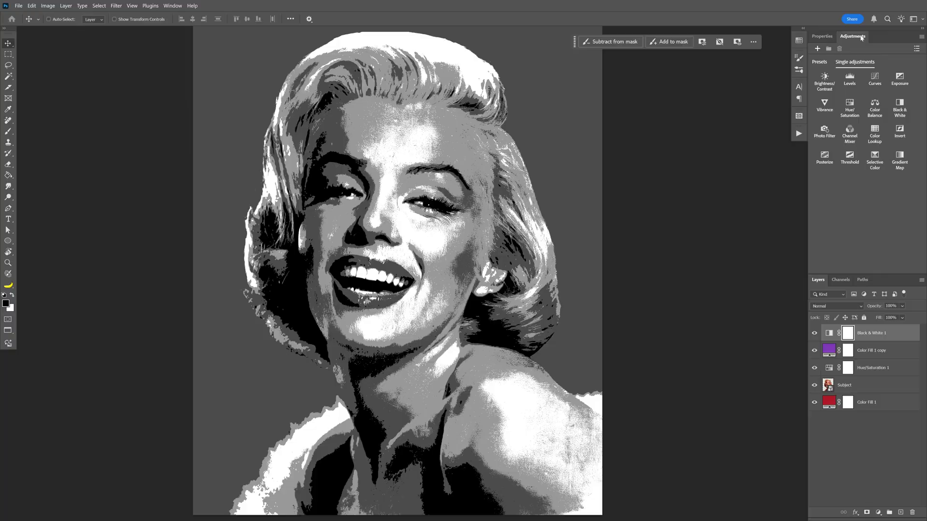
Step: Add a Gradient Map and insert a magenta #dc2ce7 colour stop at 30%
{"action": "left_click", "coordinate": [900, 162]}
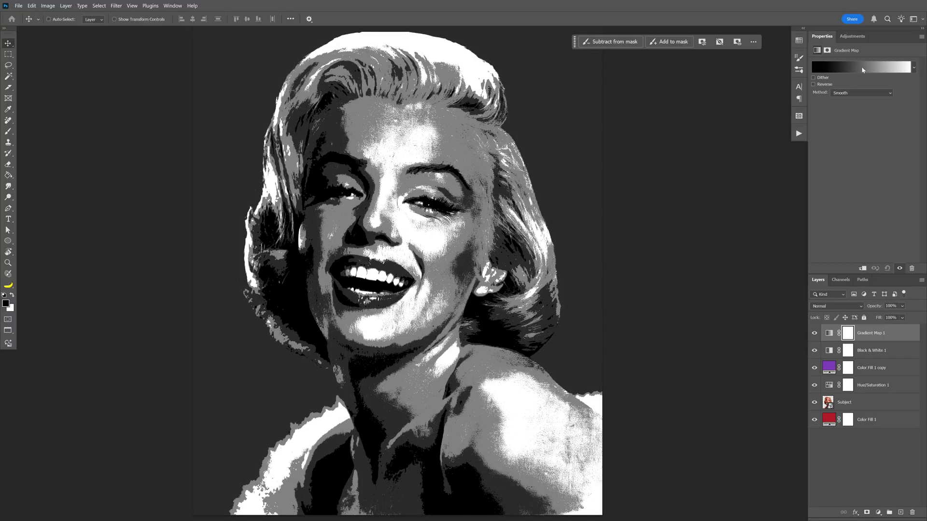
{"action": "left_click", "coordinate": [863, 70]}
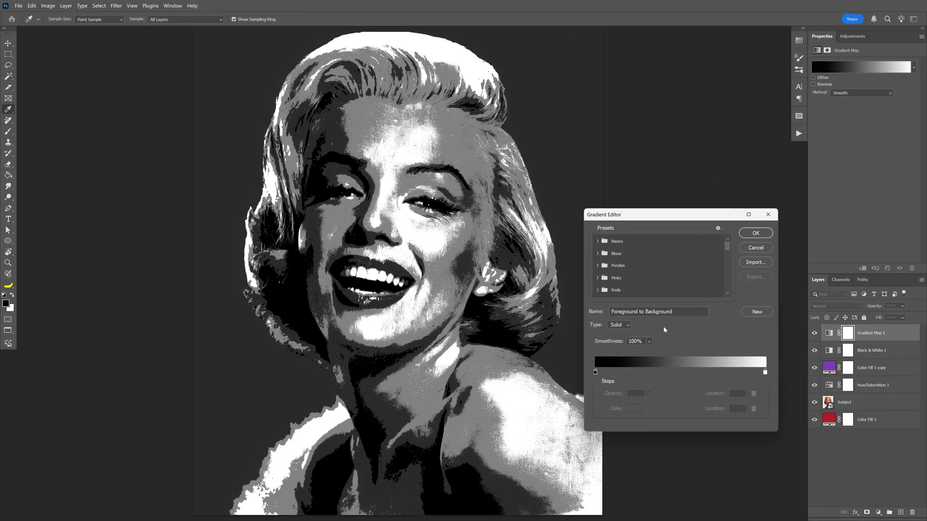
{"action": "left_click", "coordinate": [658, 372]}
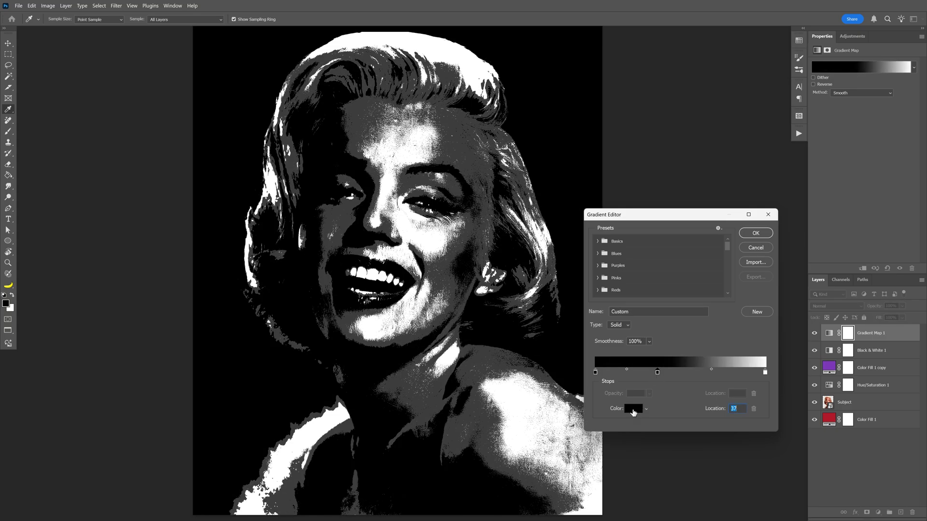
{"action": "left_click", "coordinate": [634, 411]}
{"action": "left_click", "coordinate": [680, 311]}
{"action": "left_click", "coordinate": [649, 303]}
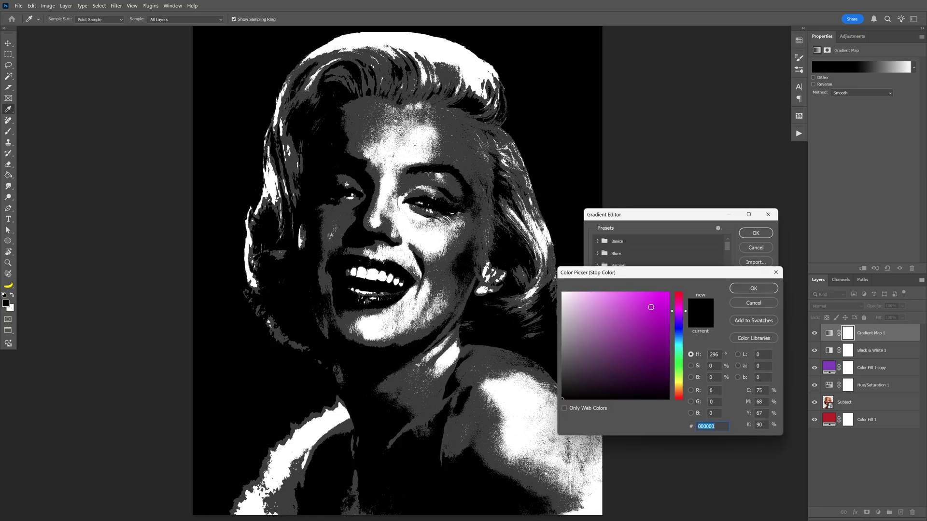
{"action": "left_click", "coordinate": [742, 290]}
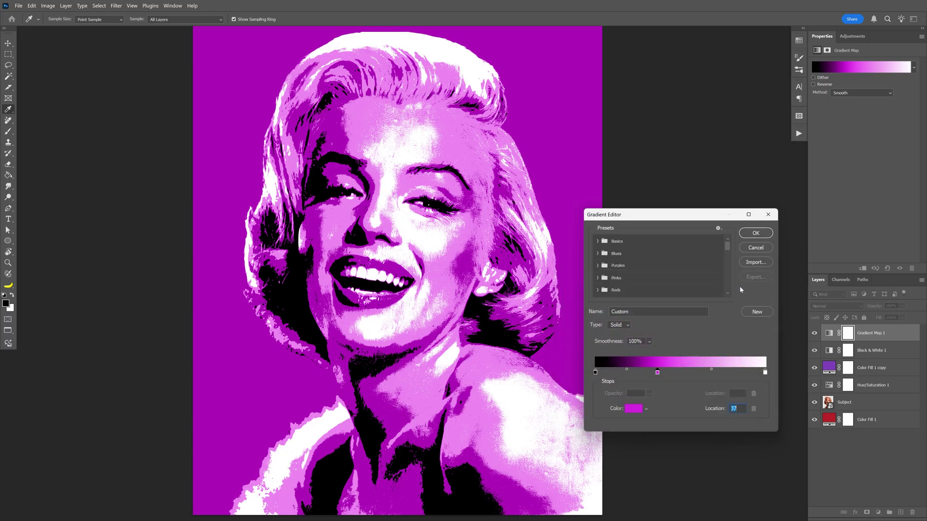
{"action": "type", "text": "30"}
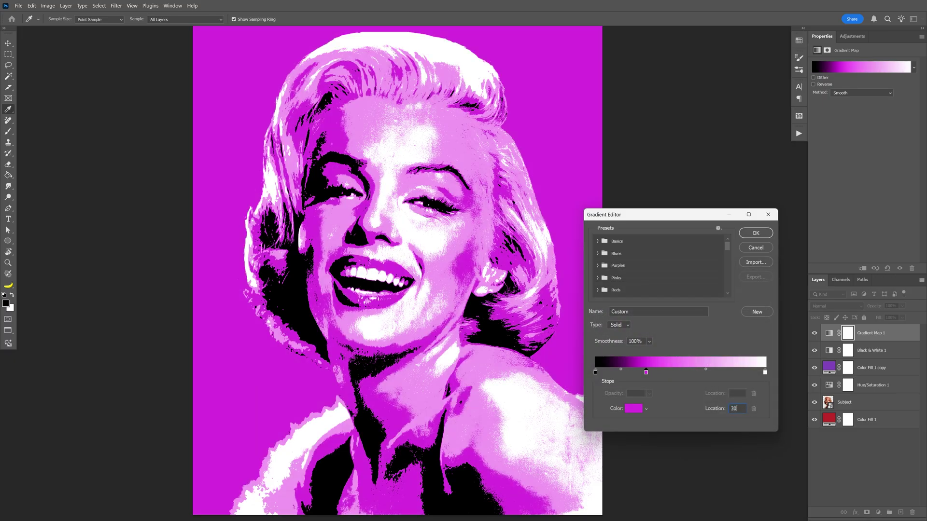
Step: Add a cyan-blue gradient stop at 60%
{"action": "left_click", "coordinate": [690, 373]}
{"action": "type", "text": "60"}
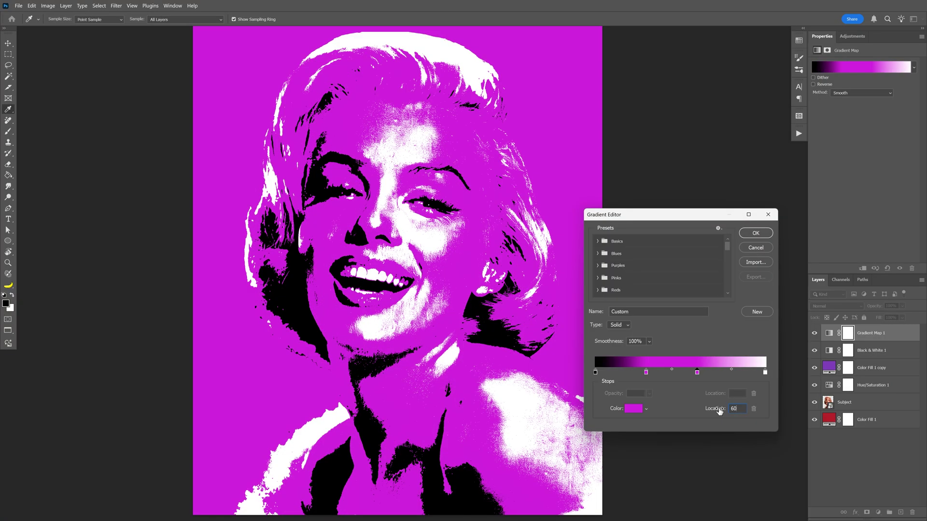
{"action": "left_click", "coordinate": [633, 409]}
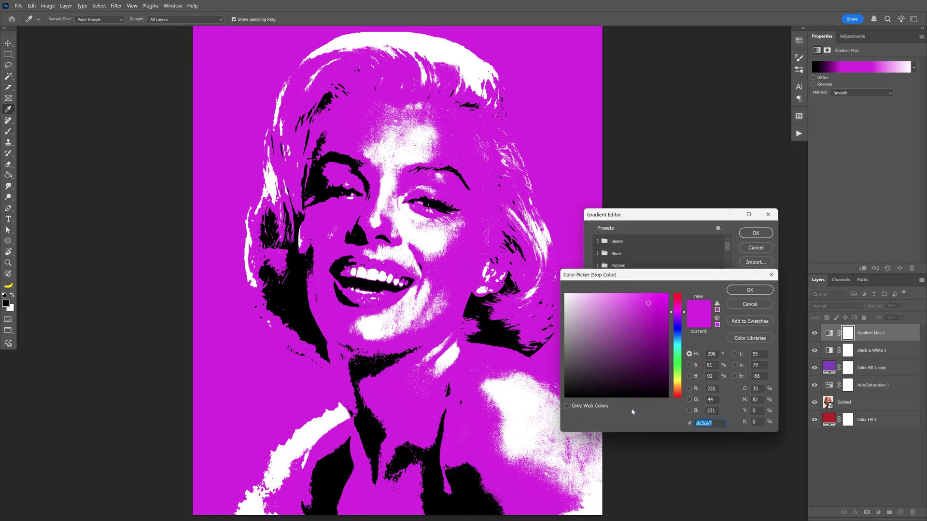
{"action": "left_click", "coordinate": [681, 341]}
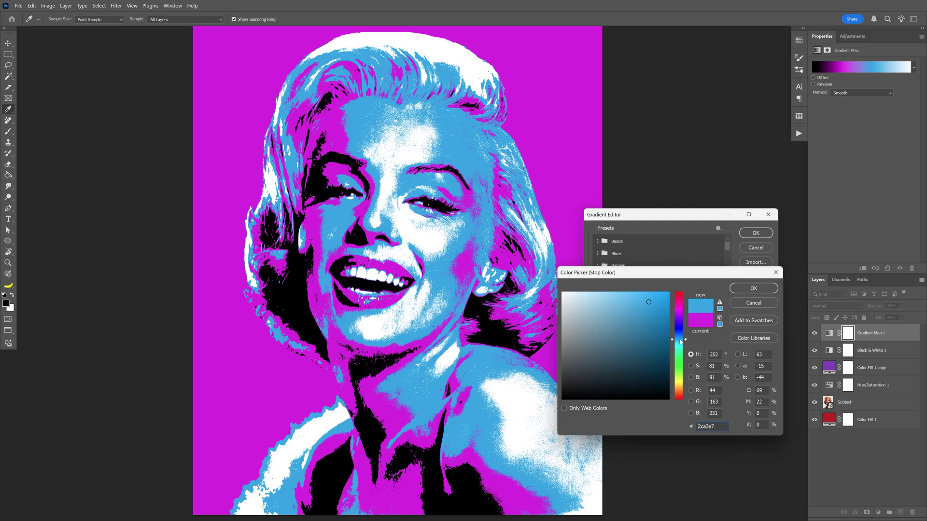
{"action": "left_click_drag", "start_coordinate": [681, 342], "coordinate": [681, 344]}
{"action": "left_click", "coordinate": [754, 288]}
Step: Change the white end stop to cream #fbf1af and confirm the gradient
{"action": "double_click", "coordinate": [751, 366]}
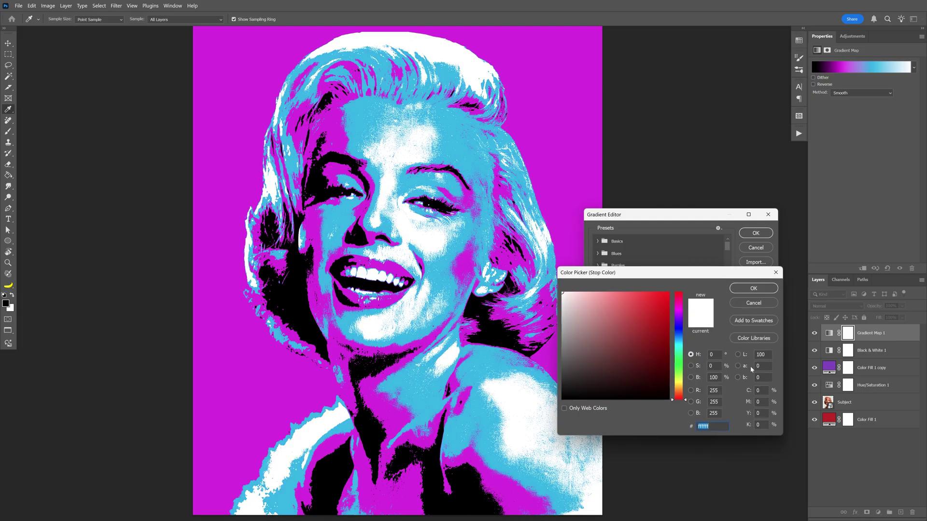
{"action": "left_click", "coordinate": [679, 384]}
{"action": "left_click", "coordinate": [595, 294]}
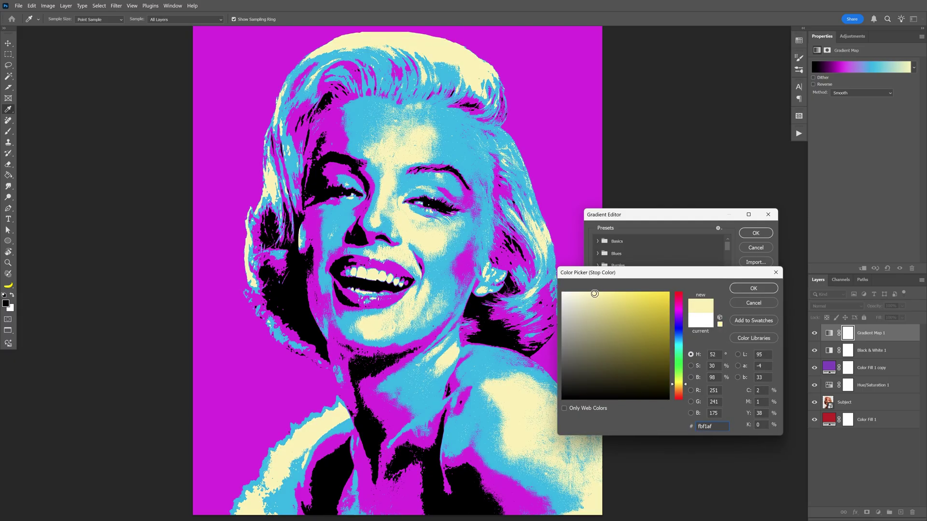
{"action": "left_click", "coordinate": [754, 288]}
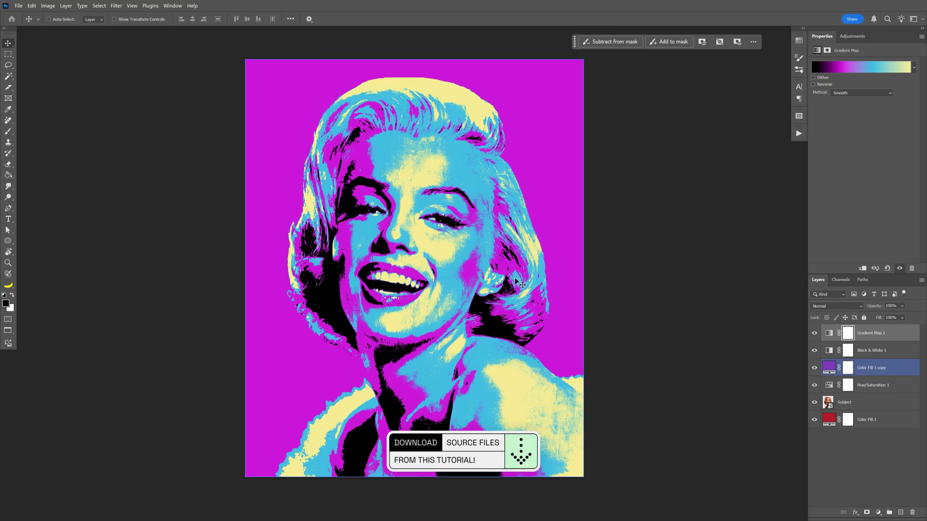
Step: Apply an Oil Paint smart filter to the Subject layer with lowered Stylization and maximum Cleanliness
{"action": "left_click", "coordinate": [841, 408]}
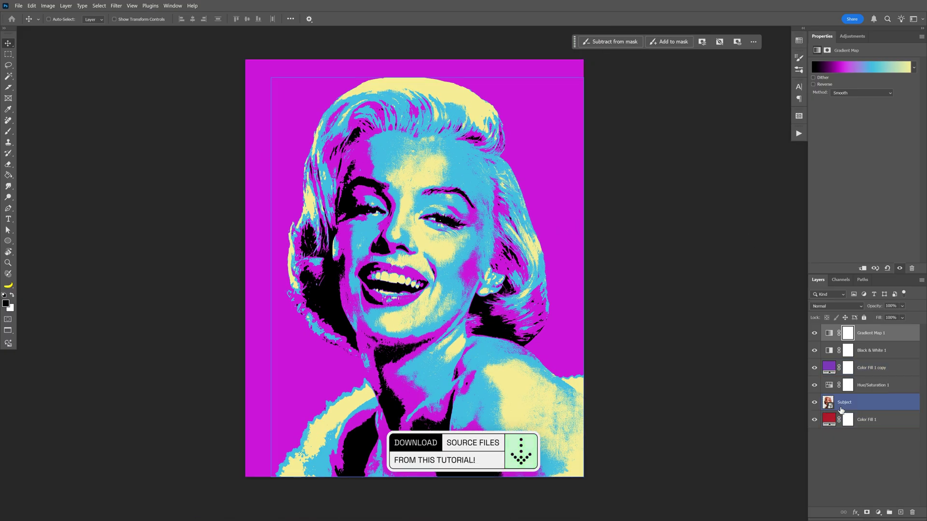
{"action": "left_click", "coordinate": [261, 144], "text": "ctrl"}
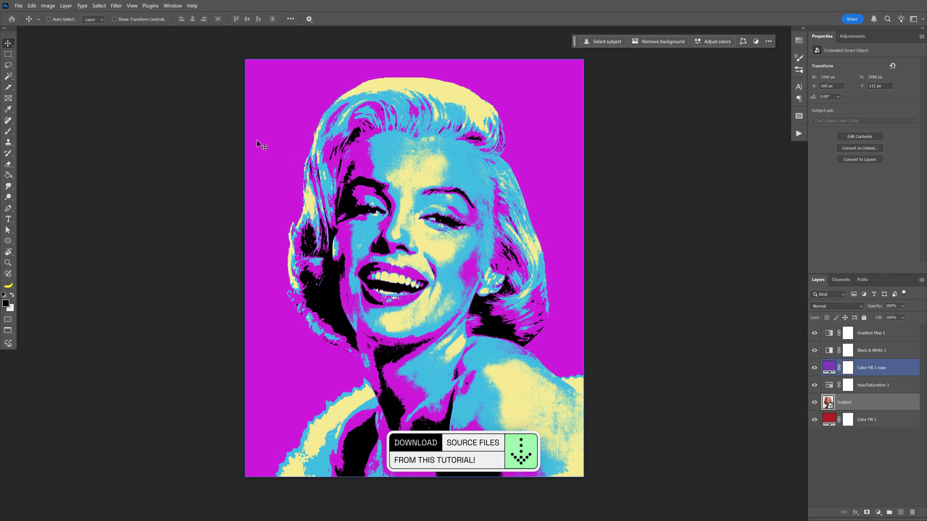
{"action": "left_click", "coordinate": [116, 6]}
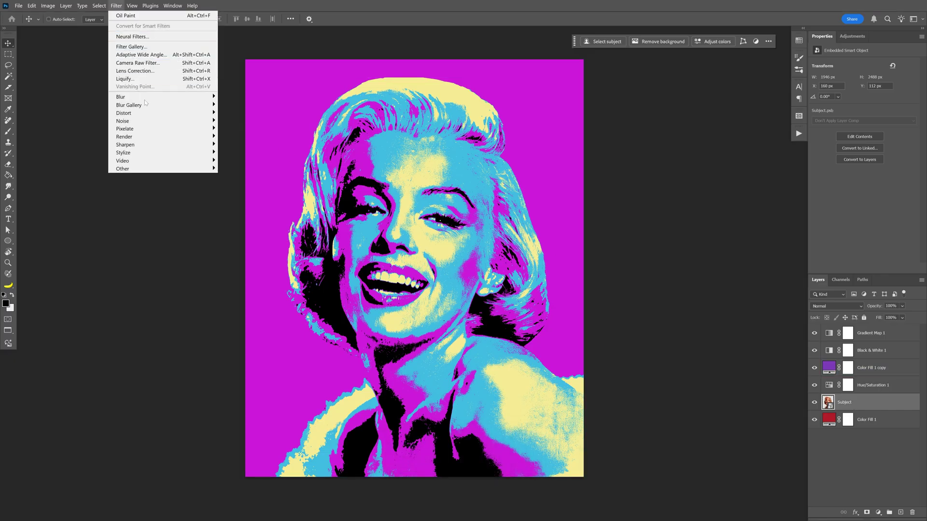
{"action": "mouse_move", "coordinate": [145, 155]}
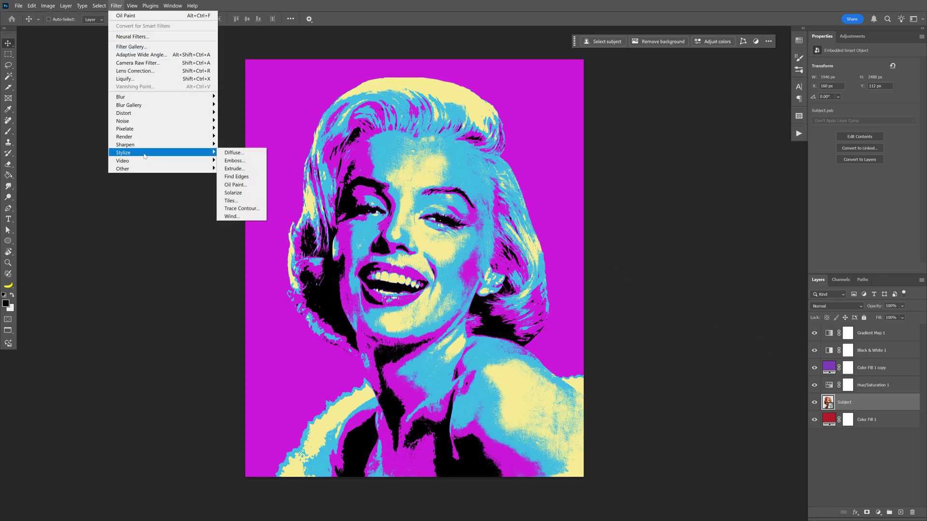
{"action": "left_click", "coordinate": [249, 185]}
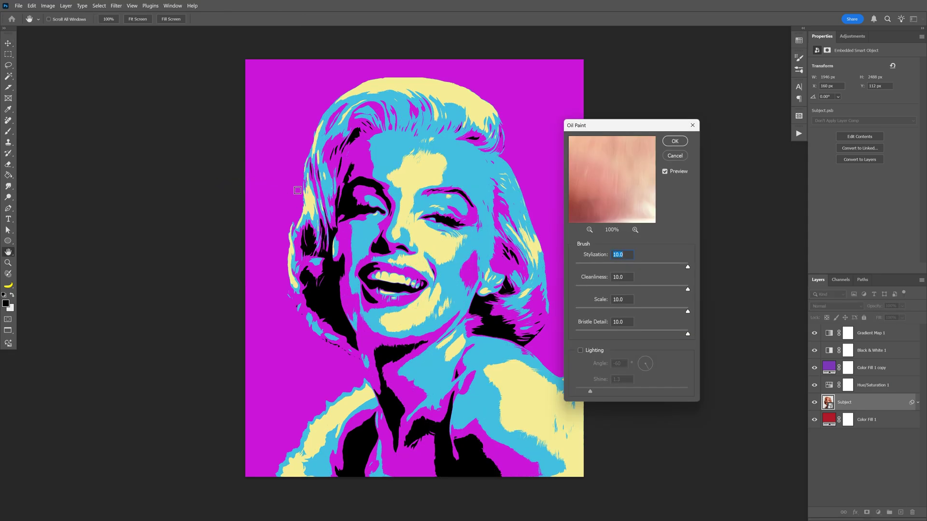
{"action": "left_click", "coordinate": [594, 352]}
{"action": "left_click_drag", "start_coordinate": [633, 286], "coordinate": [708, 331]}
{"action": "left_click_drag", "start_coordinate": [688, 269], "coordinate": [642, 271]}
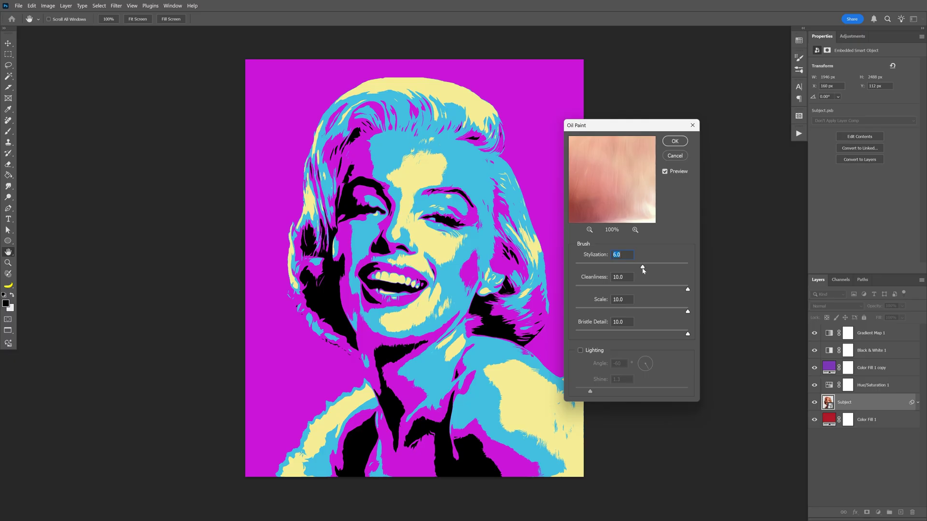
{"action": "left_click", "coordinate": [674, 141]}
Step: Apply Shadows/Highlights to the Subject layer with Shadows Amount 0 and Midtone +54
{"action": "left_click", "coordinate": [49, 6]}
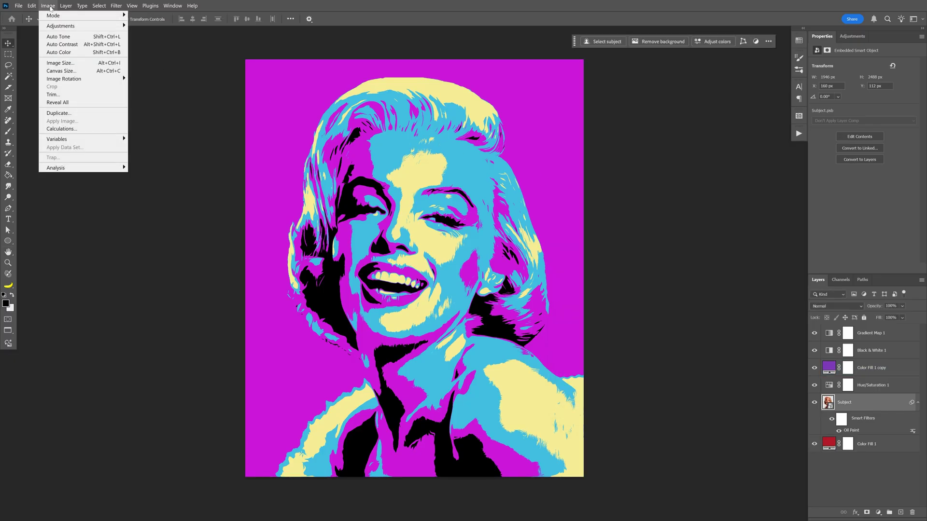
{"action": "mouse_move", "coordinate": [80, 29]}
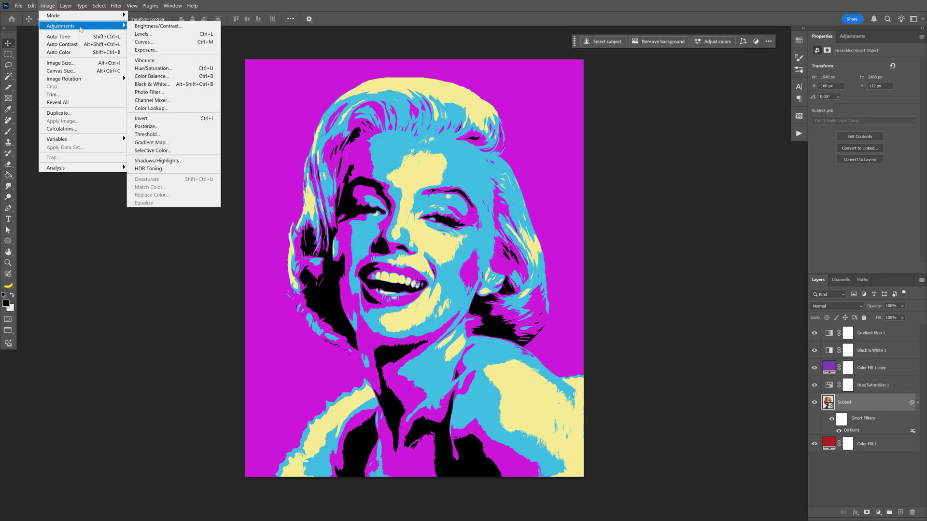
{"action": "left_click", "coordinate": [186, 165]}
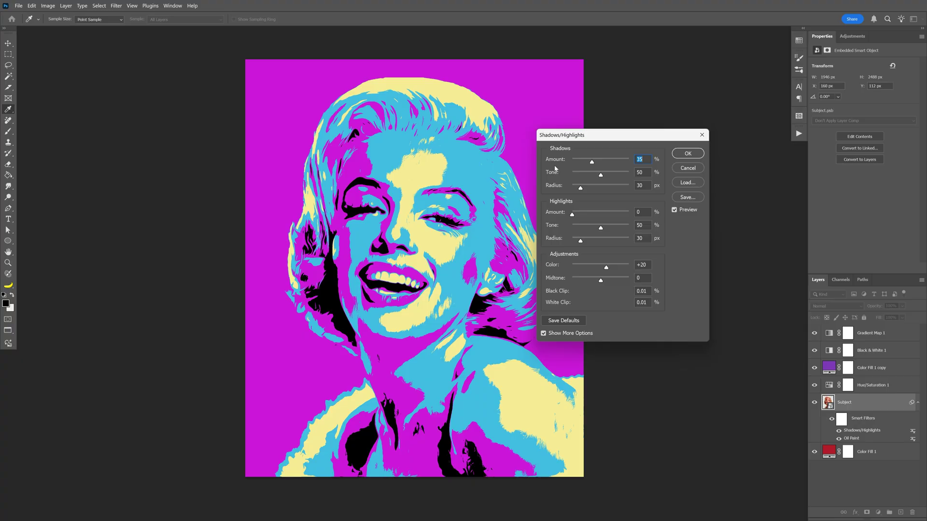
{"action": "left_click_drag", "start_coordinate": [592, 164], "coordinate": [572, 162]}
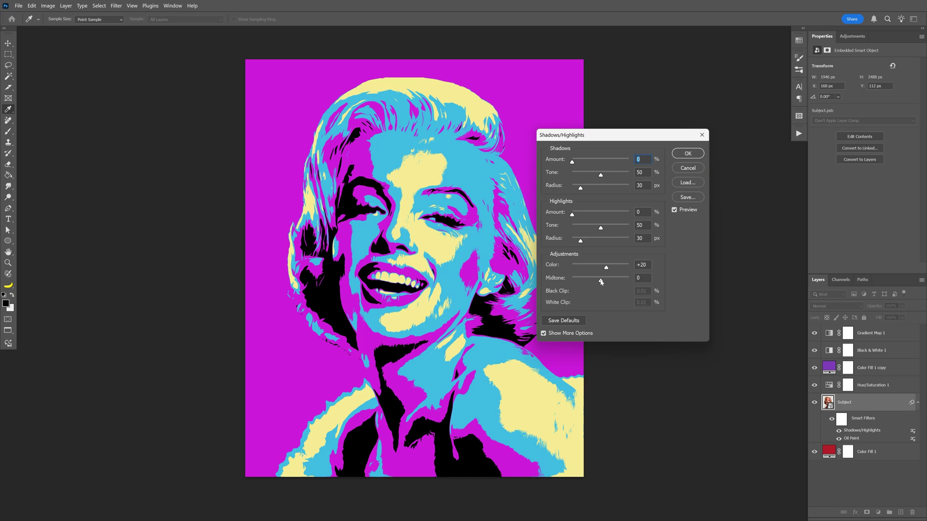
{"action": "left_click_drag", "start_coordinate": [601, 281], "coordinate": [582, 281]}
{"action": "left_click_drag", "start_coordinate": [586, 281], "coordinate": [616, 281]}
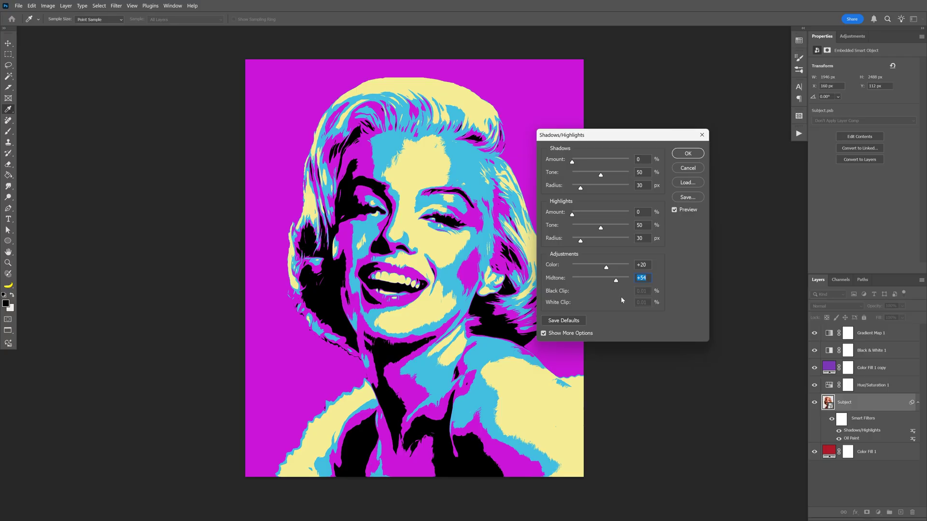
{"action": "left_click", "coordinate": [688, 154]}
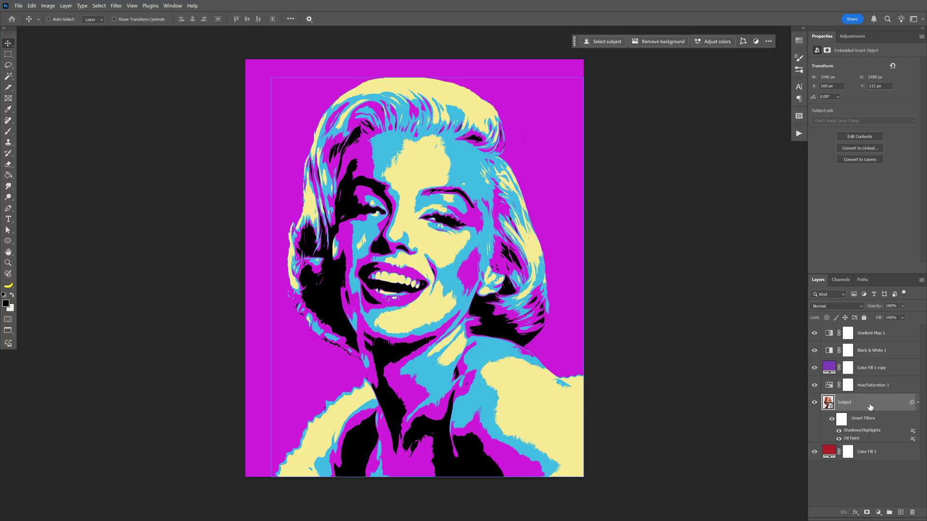
Step: Duplicate the Subject layer and add an Oil Paint smart filter with Stylization about 8.9
{"action": "key", "text": "ctrl"}
{"action": "key", "text": "ctrl+j"}
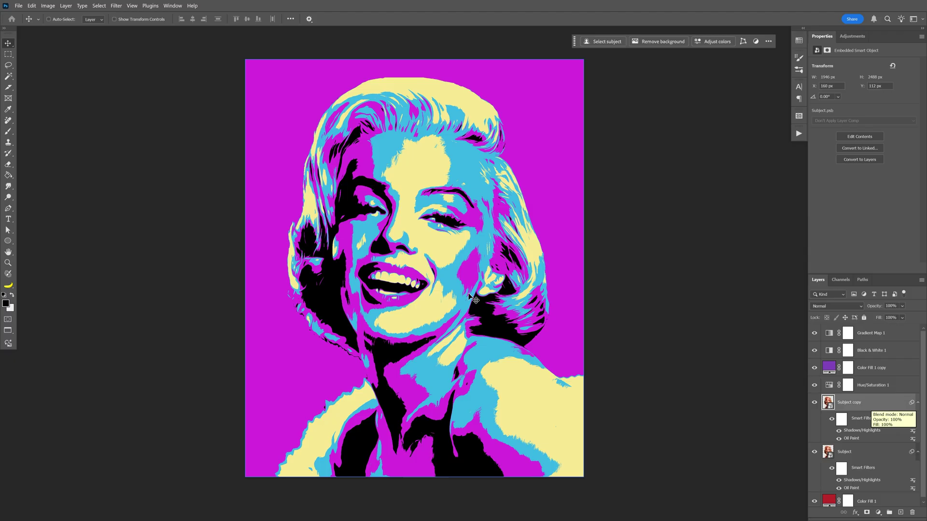
{"action": "left_click", "coordinate": [118, 5]}
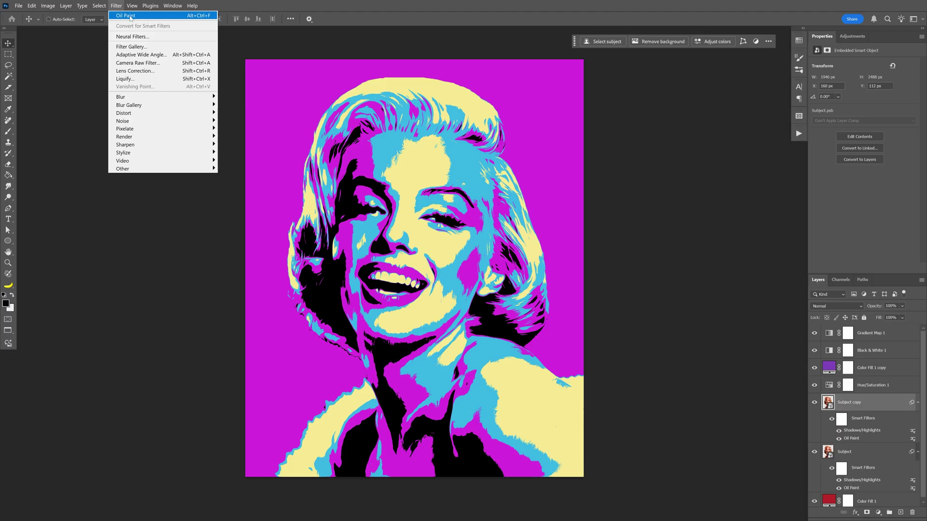
{"action": "left_click", "coordinate": [127, 16]}
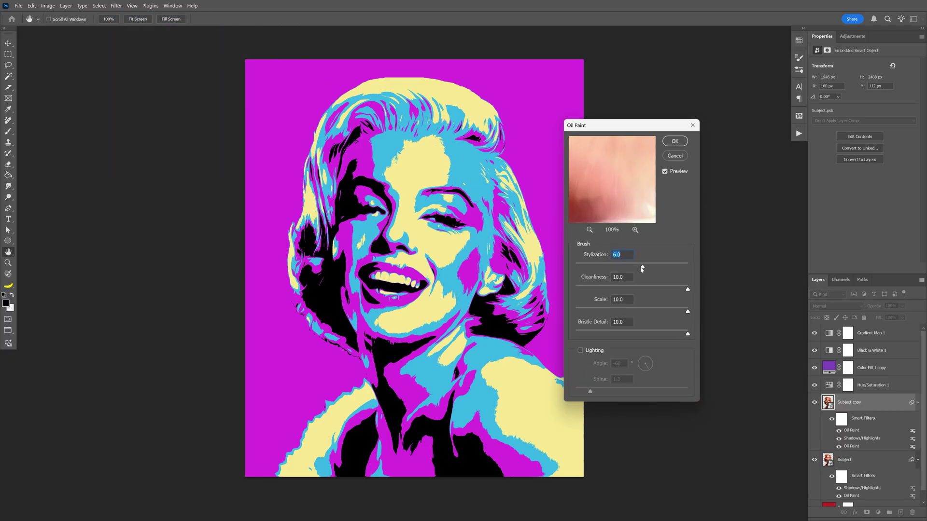
{"action": "left_click_drag", "start_coordinate": [666, 268], "coordinate": [678, 269]}
{"action": "left_click", "coordinate": [675, 141]}
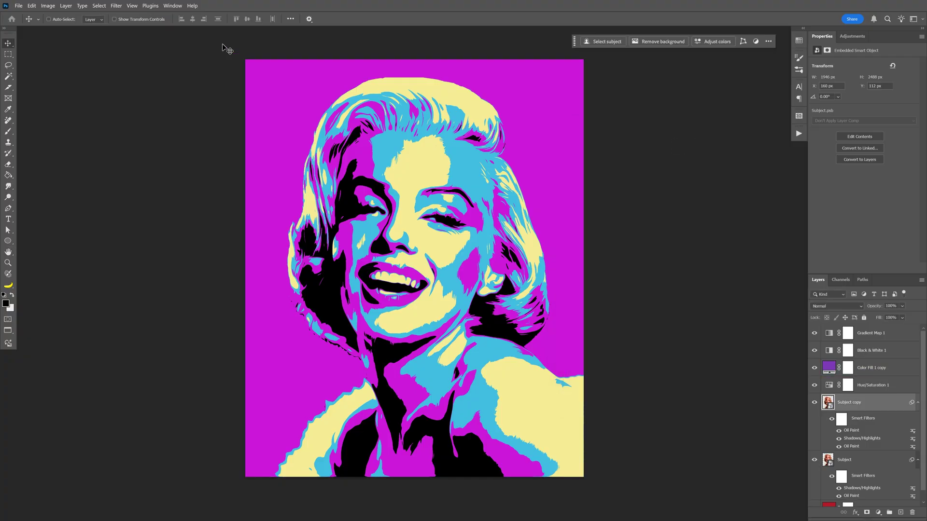
Step: Stack two more Oil Paint smart filters on Subject copy with the same settings
{"action": "left_click", "coordinate": [118, 7]}
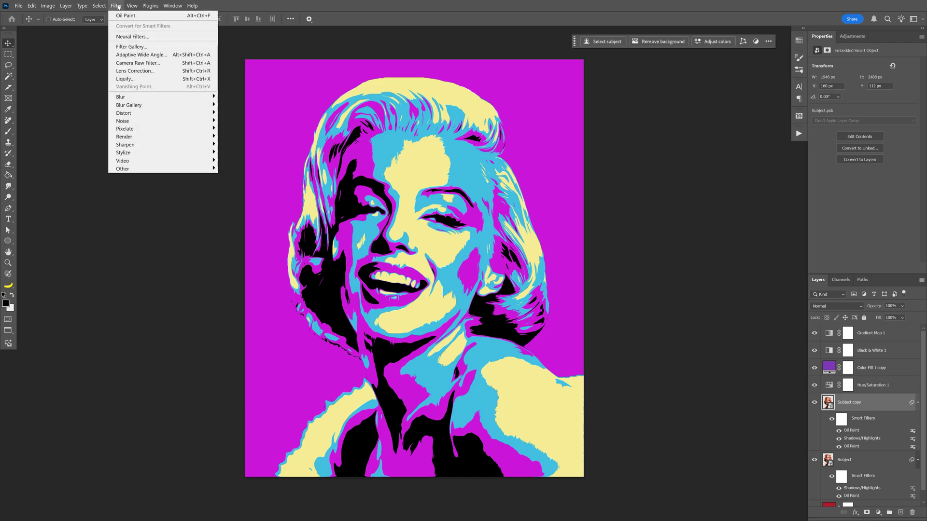
{"action": "left_click", "coordinate": [145, 19]}
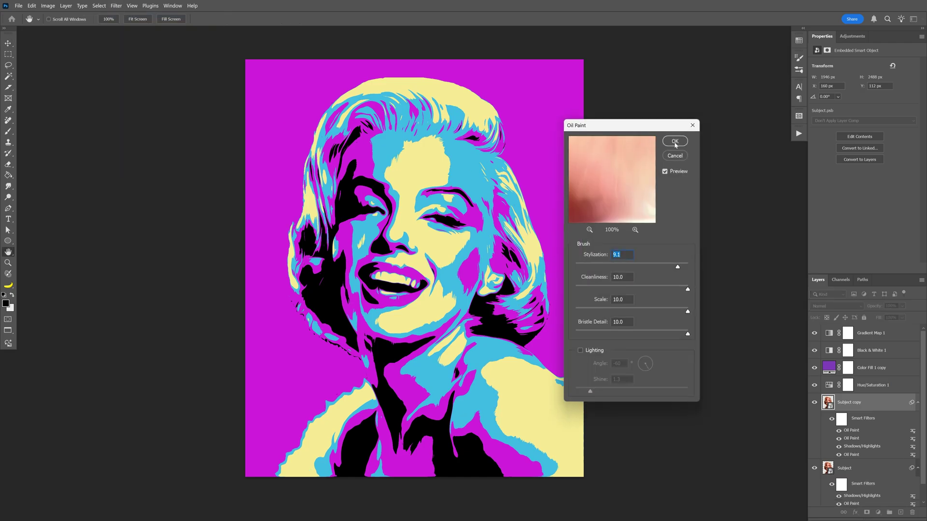
{"action": "left_click", "coordinate": [675, 142]}
{"action": "left_click", "coordinate": [115, 6]}
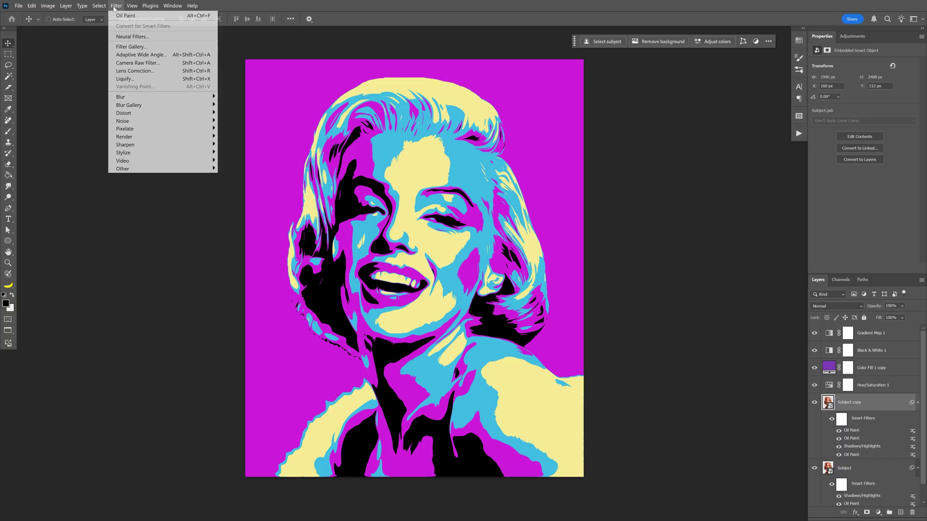
{"action": "left_click", "coordinate": [124, 15]}
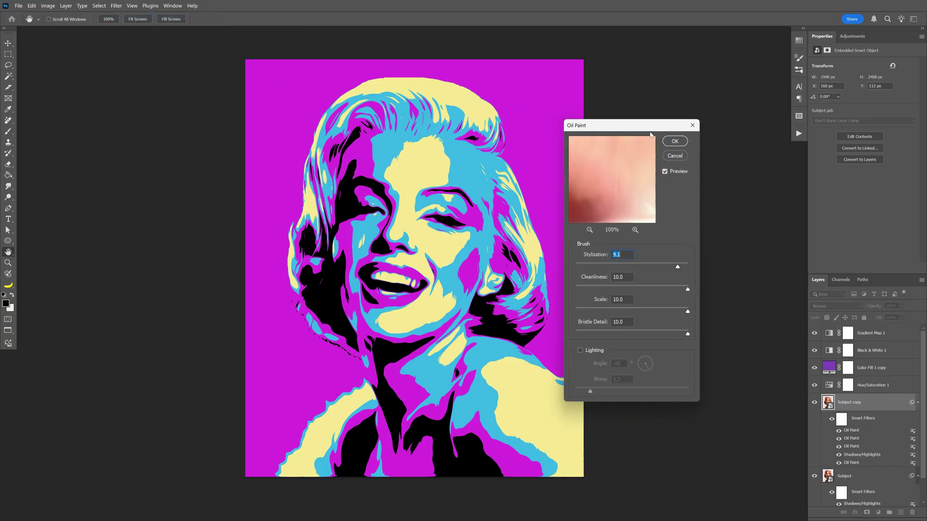
{"action": "left_click", "coordinate": [675, 141]}
{"action": "key", "text": "v"}
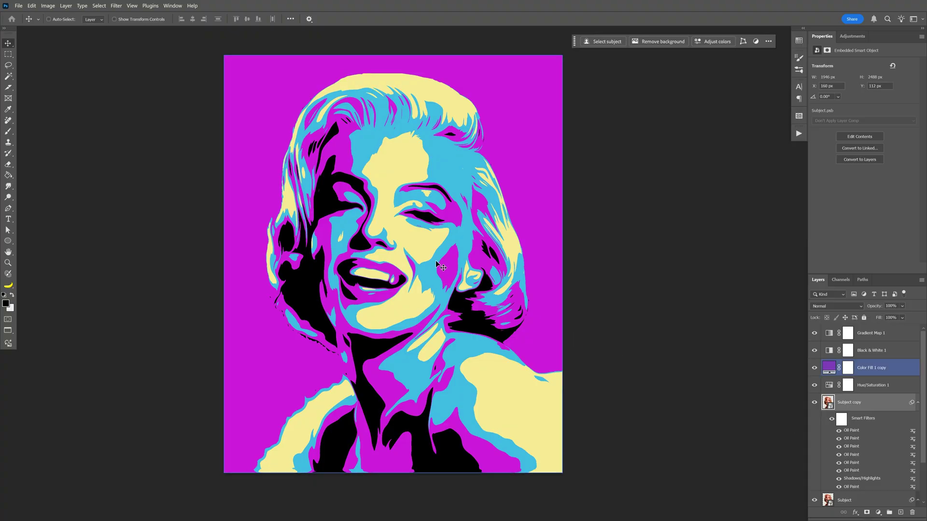
Step: Add a layer mask to Subject copy and switch to the Brush tool
{"action": "scroll", "coordinate": [437, 265], "scroll_direction": "up", "scroll_amount": 1}
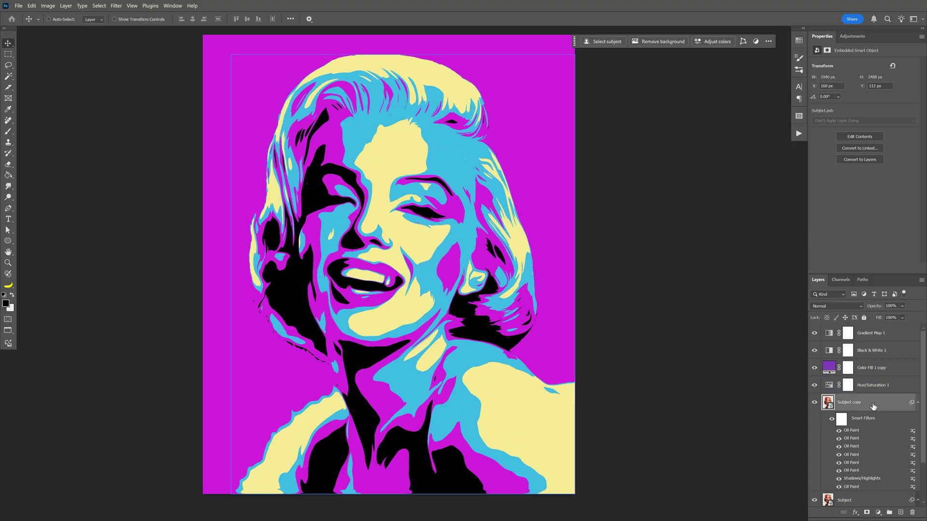
{"action": "left_click", "coordinate": [867, 498]}
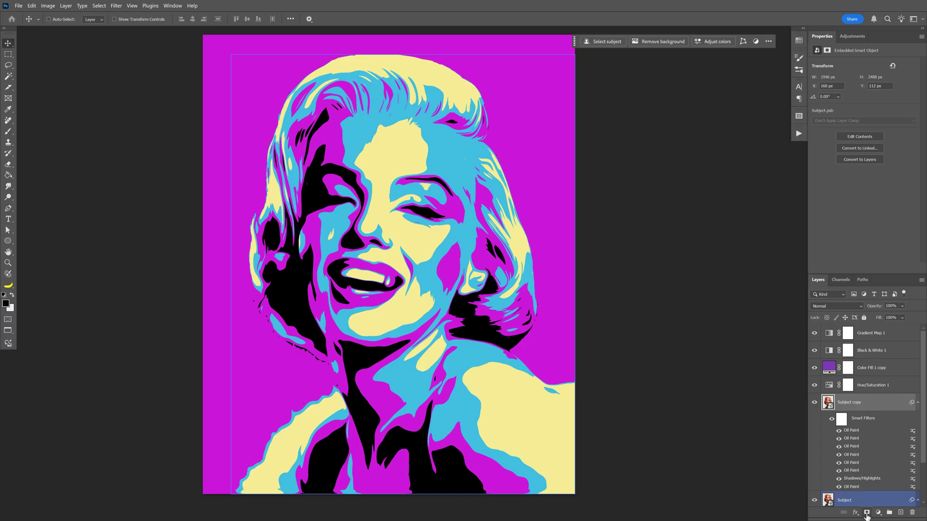
{"action": "left_click", "coordinate": [866, 514]}
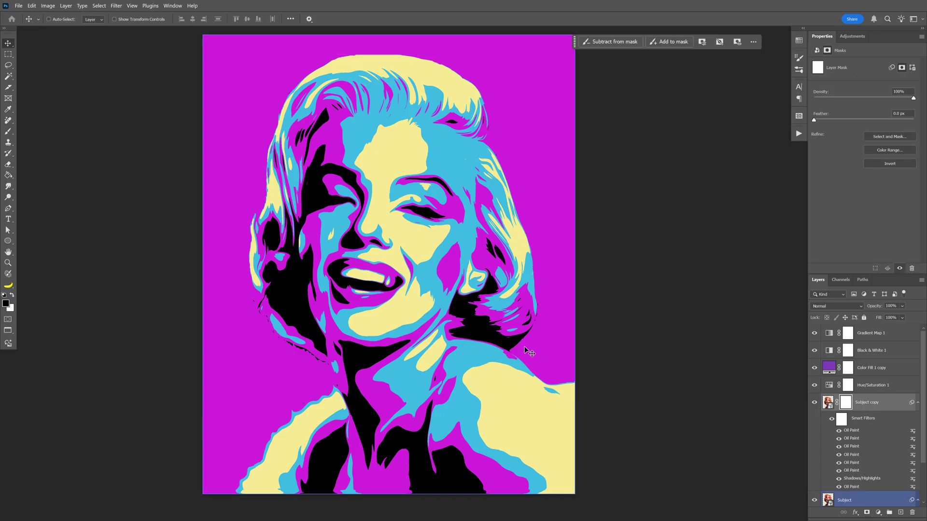
{"action": "left_click", "coordinate": [8, 131]}
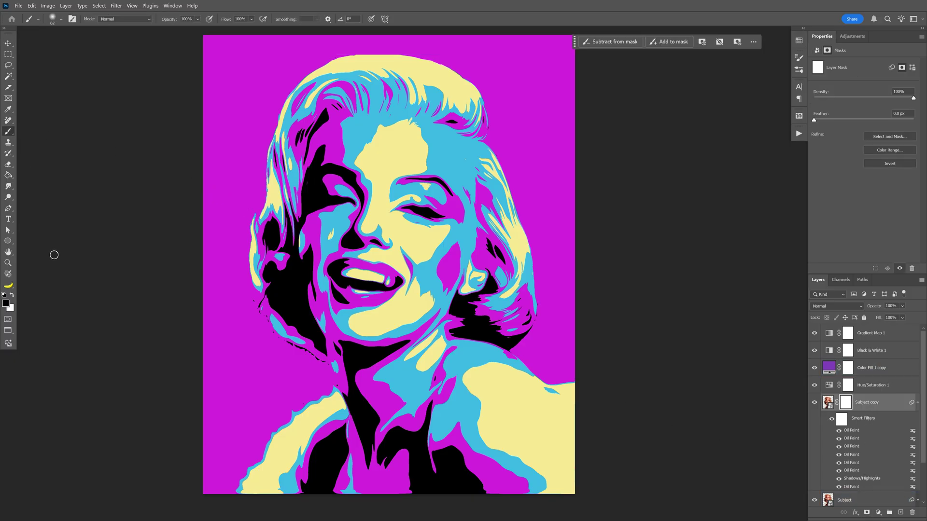
Step: Paint the mask black over both eyes and the teeth to reveal the sharper detail
{"action": "scroll", "coordinate": [390, 210], "scroll_direction": "up", "scroll_amount": 2}
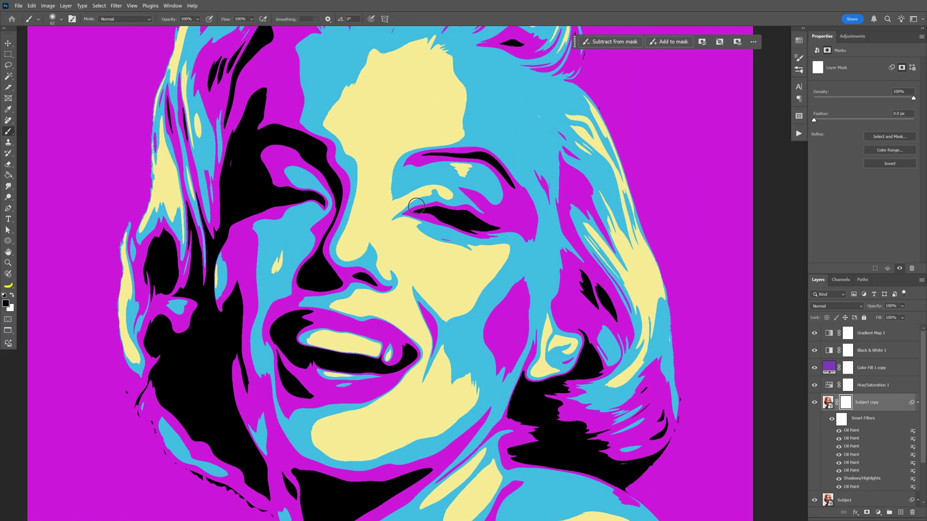
{"action": "mouse_move", "coordinate": [464, 214]}
{"action": "left_mouse_down"}
{"action": "mouse_move", "coordinate": [434, 206]}
{"action": "mouse_move", "coordinate": [469, 225]}
{"action": "mouse_move", "coordinate": [433, 215]}
{"action": "mouse_move", "coordinate": [458, 220]}
{"action": "left_mouse_up"}
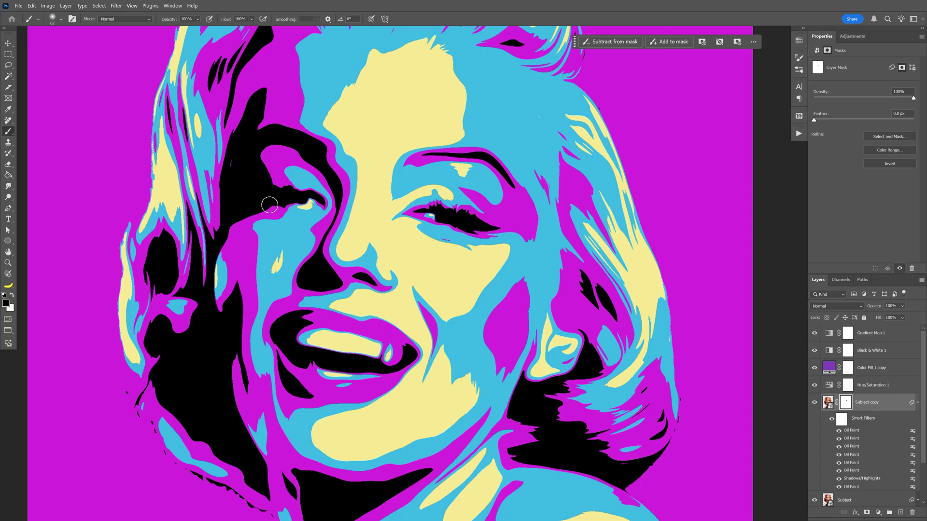
{"action": "left_click_drag", "start_coordinate": [311, 203], "coordinate": [307, 202]}
{"action": "scroll", "coordinate": [367, 348], "scroll_direction": "up", "scroll_amount": 1}
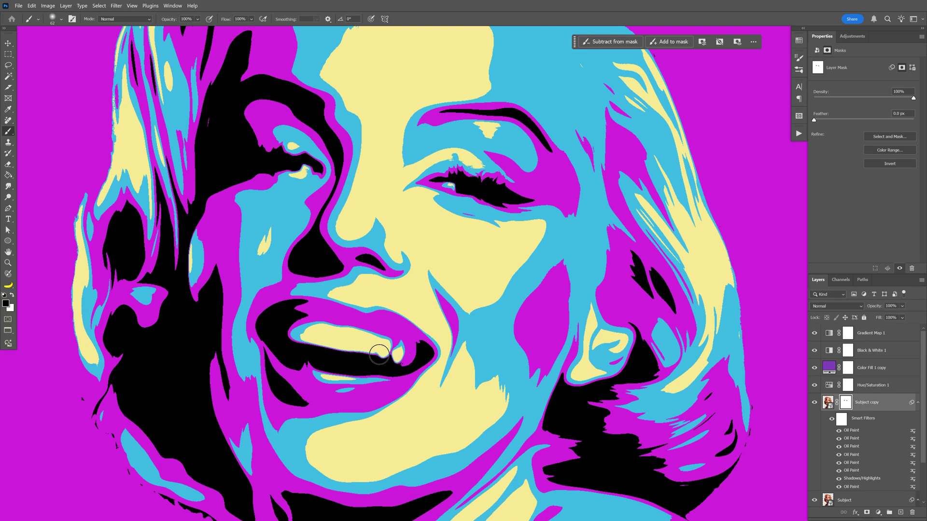
{"action": "mouse_move", "coordinate": [379, 349]}
{"action": "left_mouse_down"}
{"action": "mouse_move", "coordinate": [293, 338]}
{"action": "mouse_move", "coordinate": [288, 325]}
{"action": "mouse_move", "coordinate": [344, 332]}
{"action": "mouse_move", "coordinate": [386, 355]}
{"action": "mouse_move", "coordinate": [336, 373]}
{"action": "mouse_move", "coordinate": [304, 362]}
{"action": "left_mouse_up"}
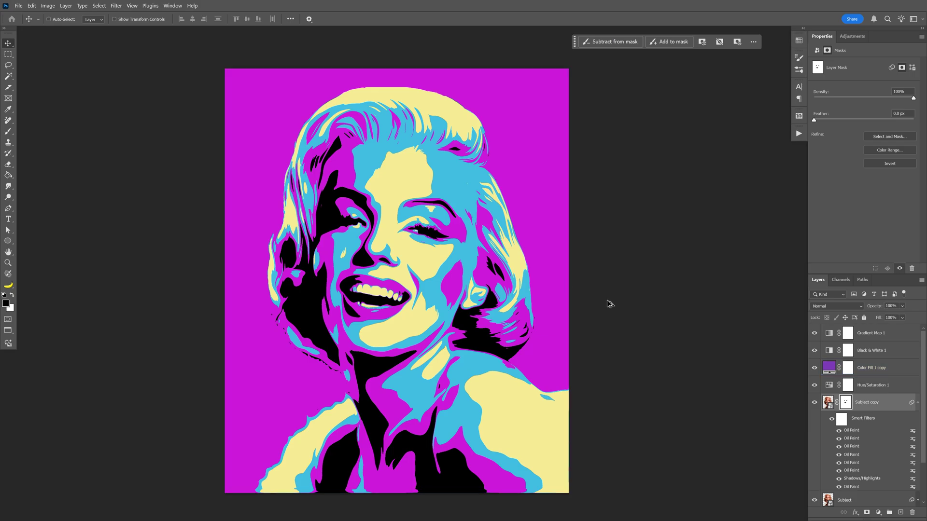
Step: Clip Hue/Saturation, Color Fill copy, Black & White, Gradient Map and Subject copy down onto Subject
{"action": "left_click", "coordinate": [823, 386]}
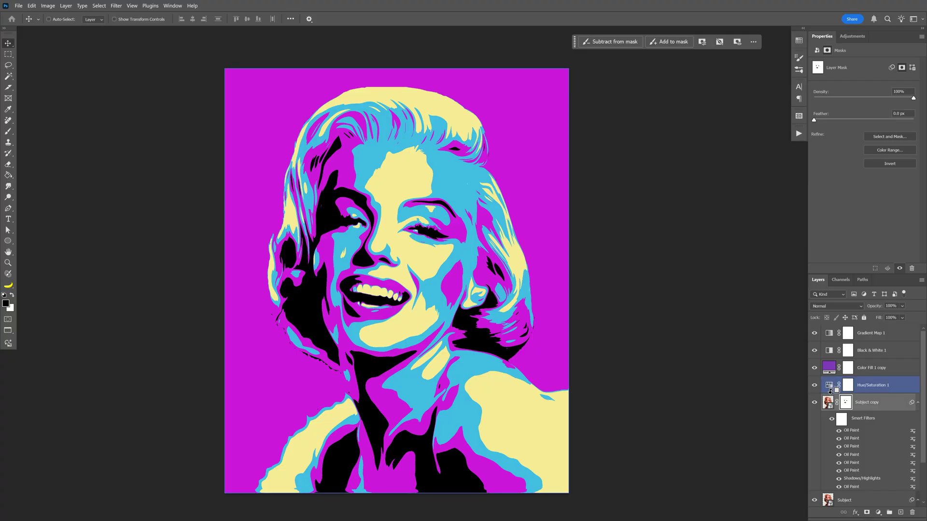
{"action": "left_click", "coordinate": [830, 392], "text": "alt"}
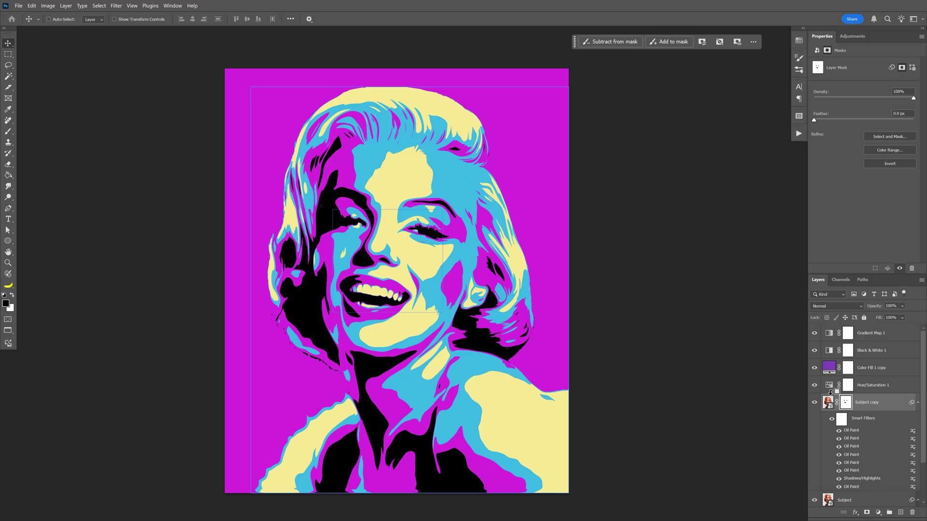
{"action": "left_click", "coordinate": [830, 392], "text": "alt"}
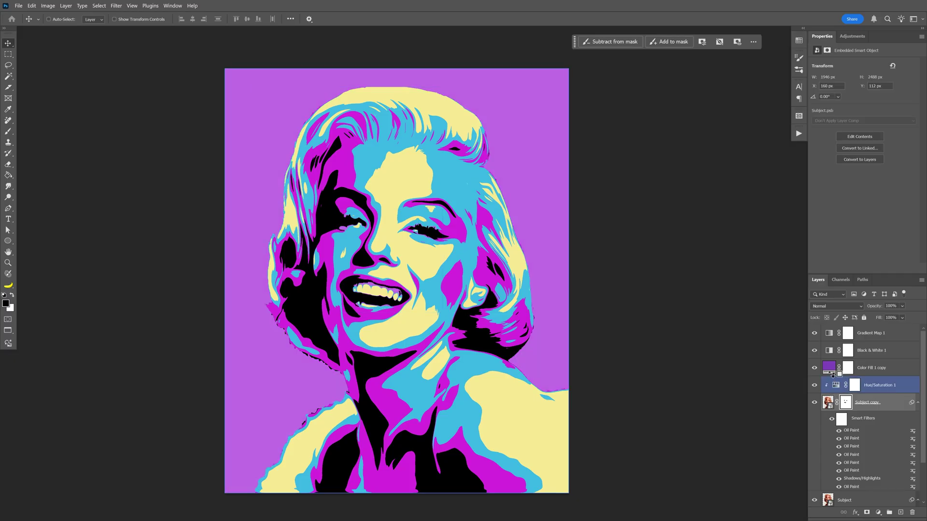
{"action": "left_click", "coordinate": [831, 376], "text": "alt"}
{"action": "left_click", "coordinate": [831, 359], "text": "alt"}
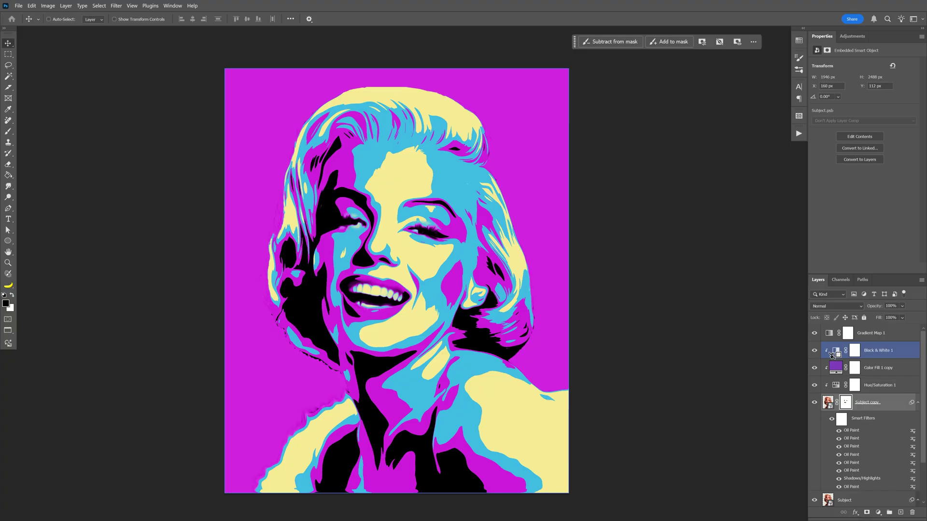
{"action": "left_click", "coordinate": [830, 341], "text": "alt"}
{"action": "left_click", "coordinate": [831, 340], "text": "alt"}
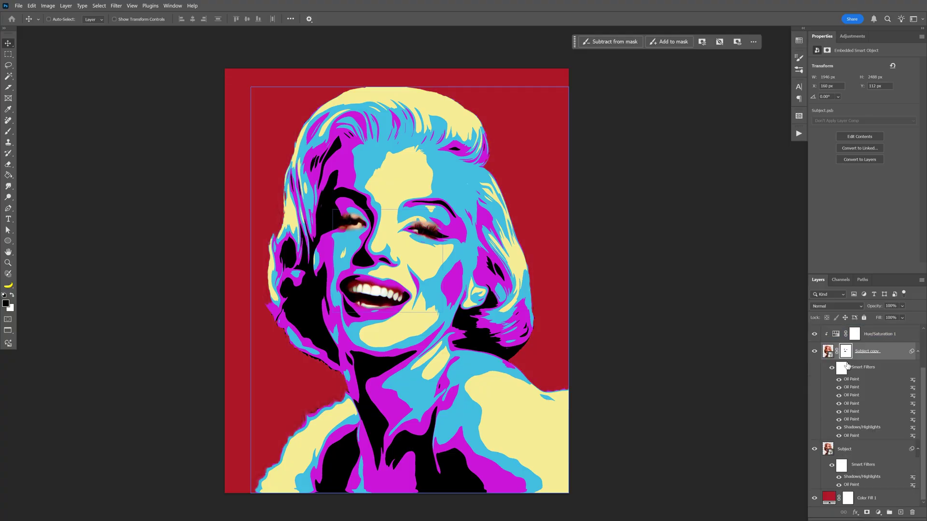
{"action": "scroll", "coordinate": [846, 367], "scroll_direction": "down", "scroll_amount": 3}
{"action": "left_click", "coordinate": [844, 437], "text": "alt"}
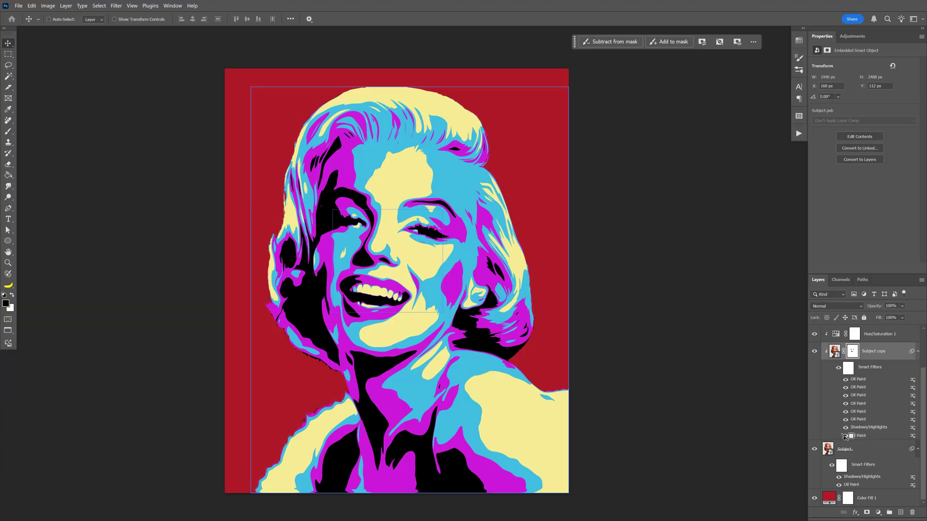
Step: Change the Color Fill 1 background colour to violet-blue #2720be
{"action": "left_click", "coordinate": [830, 506]}
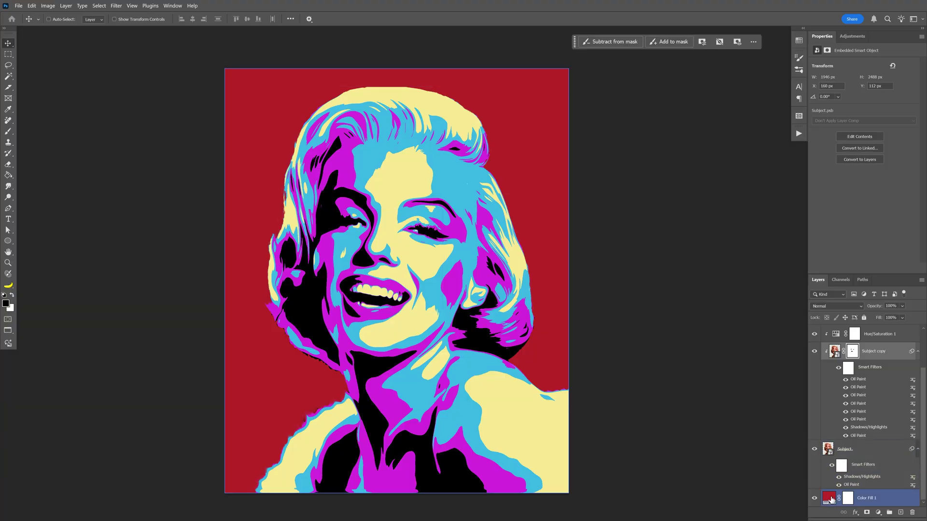
{"action": "double_click", "coordinate": [830, 498]}
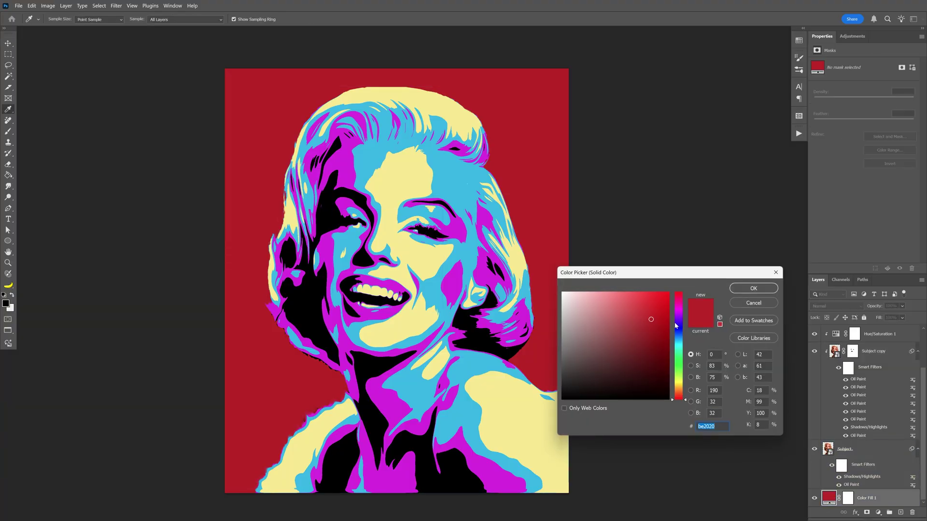
{"action": "mouse_move", "coordinate": [678, 344]}
{"action": "left_mouse_down"}
{"action": "mouse_move", "coordinate": [679, 310]}
{"action": "mouse_move", "coordinate": [678, 329]}
{"action": "left_mouse_up"}
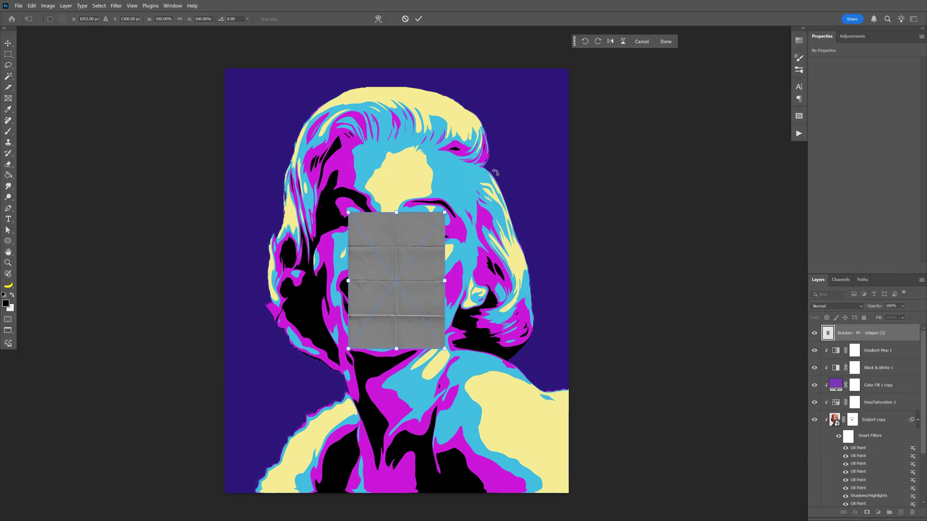
Step: Stretch the folded paper texture to cover the whole canvas, commit it, and pick its blend mode
{"action": "left_click_drag", "start_coordinate": [444, 212], "coordinate": [568, 69]}
{"action": "left_click_drag", "start_coordinate": [403, 71], "coordinate": [399, 41]}
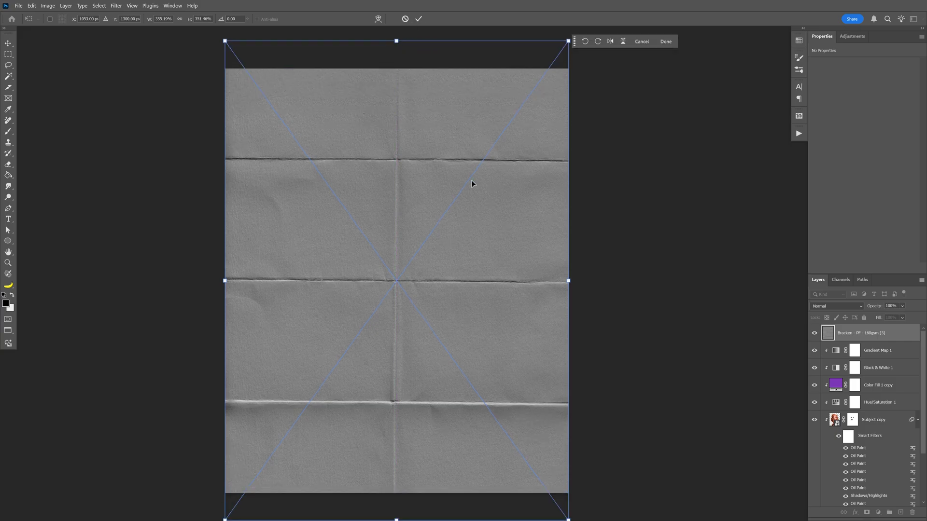
{"action": "key", "text": "Return"}
{"action": "left_click", "coordinate": [825, 307]}
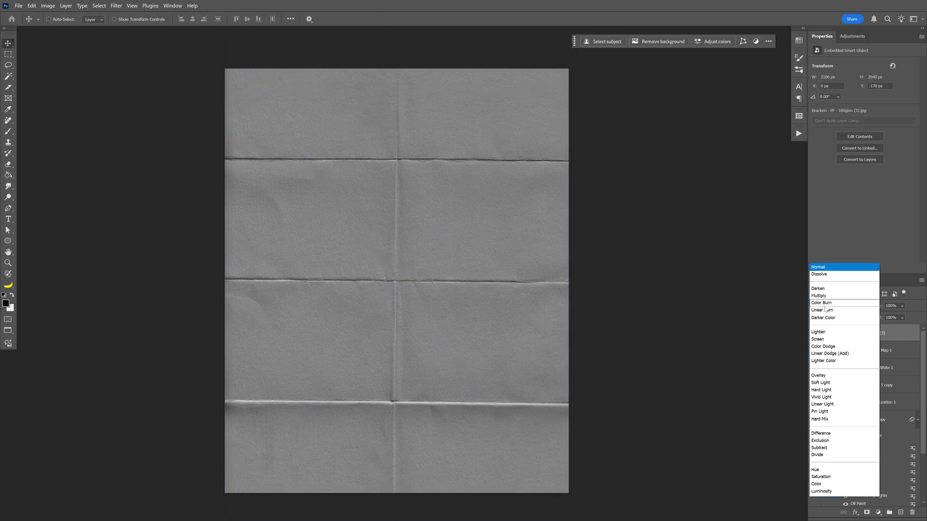